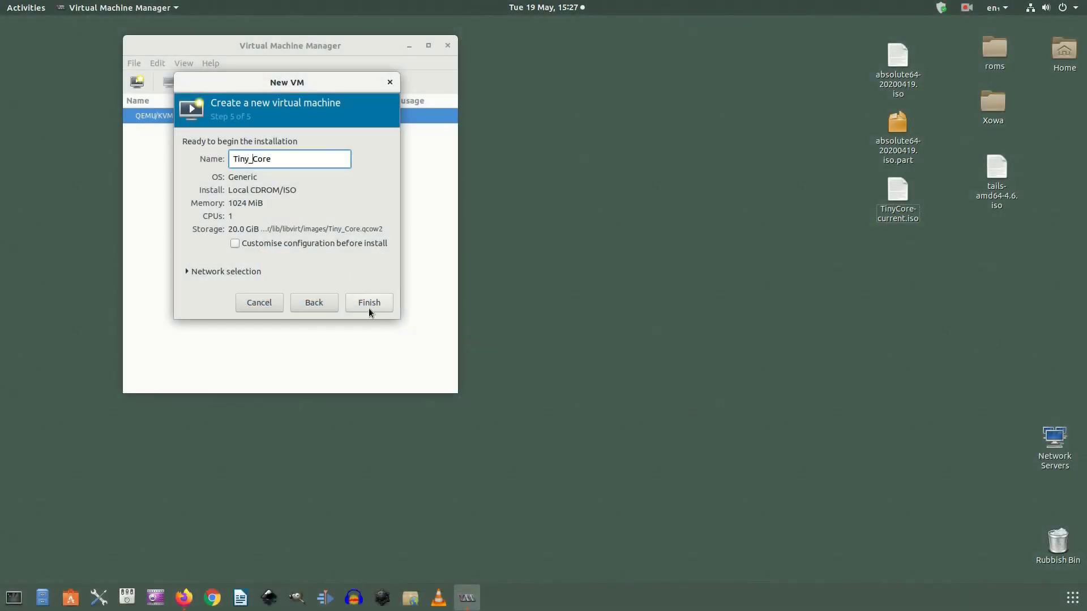
- Finish creating Tiny_Core, boot TinyCore from its boot menu, then move and enlarge its console window
{"action": "left_click", "coordinate": [369, 308]}
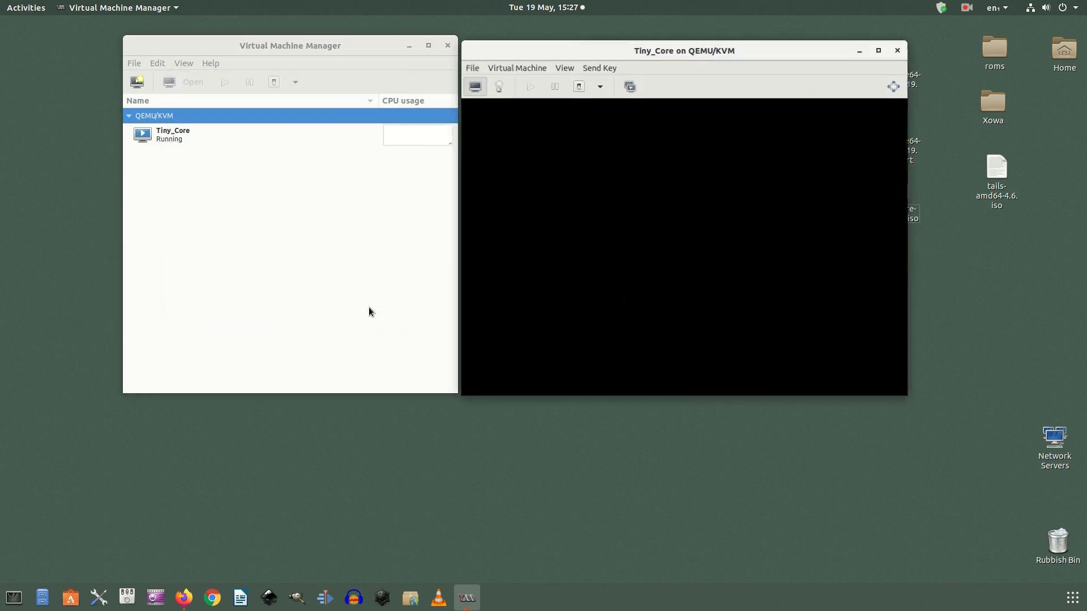
{"action": "key", "text": "Return"}
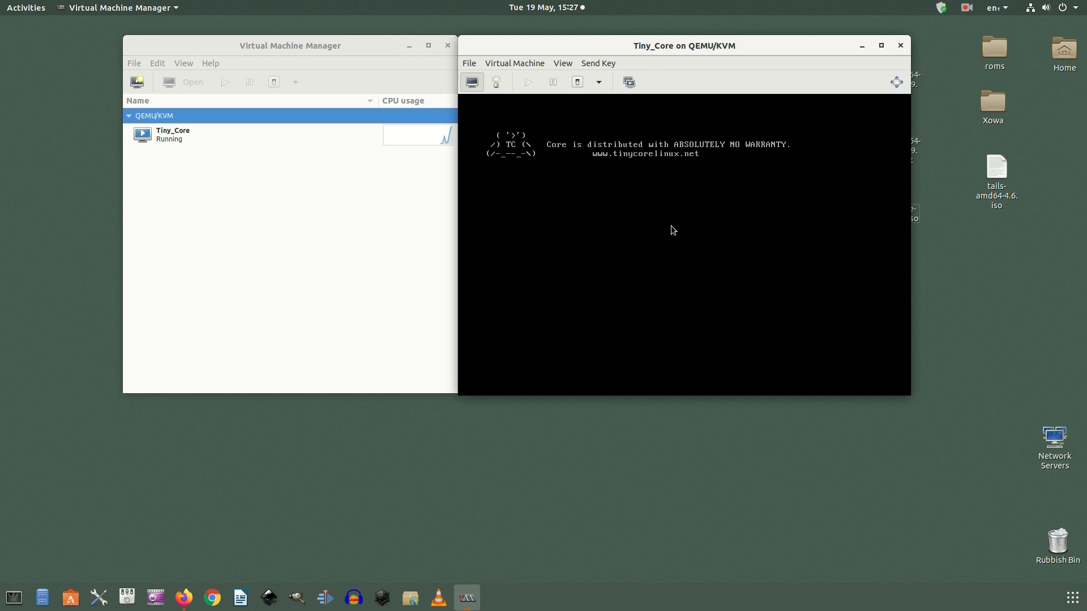
{"action": "left_click_drag", "start_coordinate": [787, 47], "coordinate": [534, 45]}
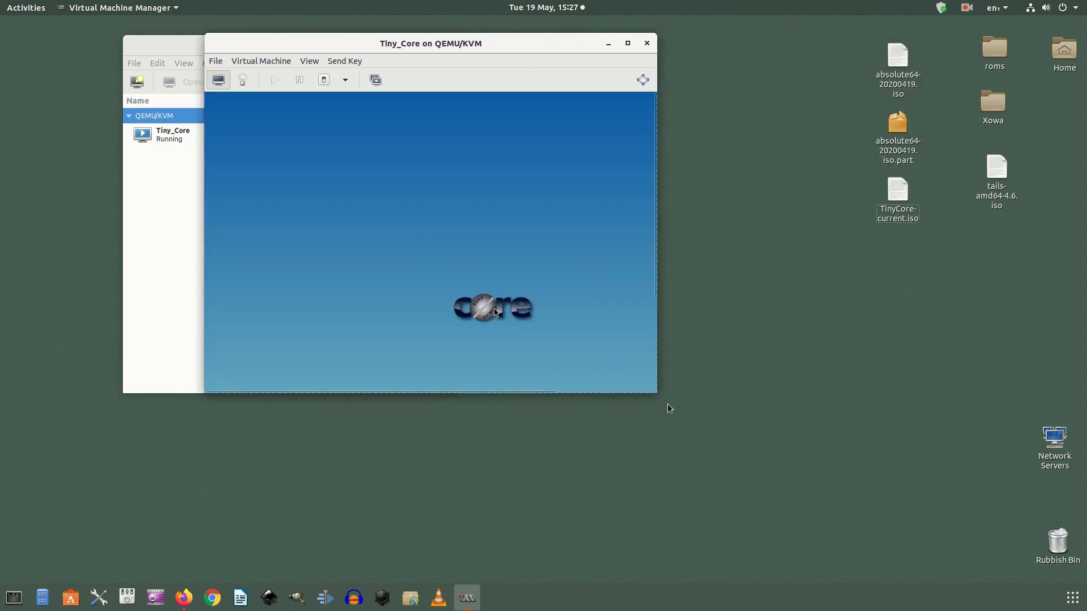
{"action": "left_click_drag", "start_coordinate": [655, 392], "coordinate": [876, 577]}
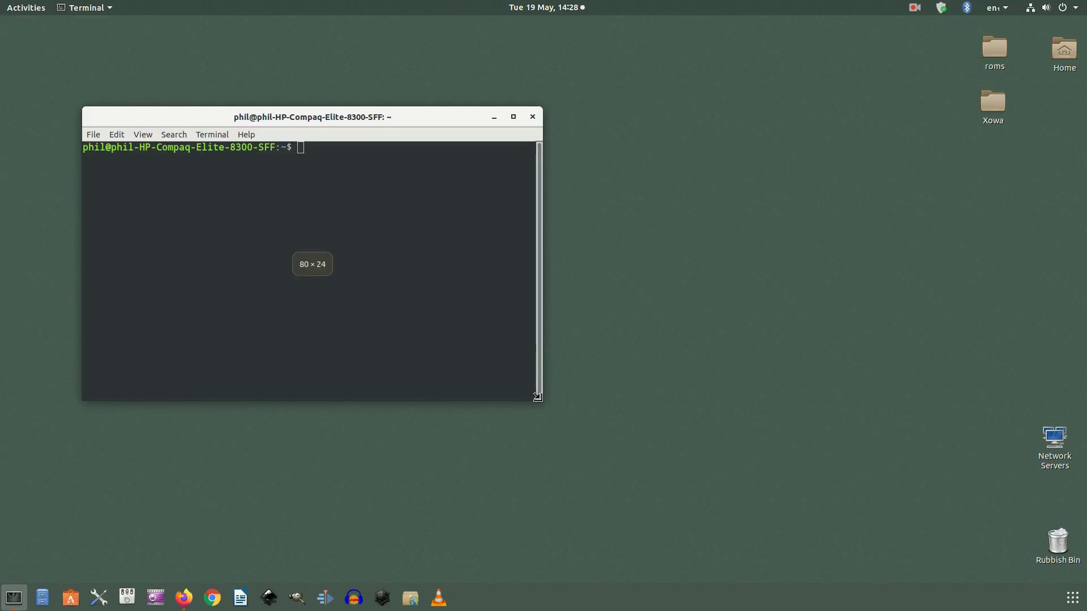
- Enlarge and reposition the terminal, then run 'sudo apt install virt-manager', giving the password and confirming with y
{"action": "left_click_drag", "start_coordinate": [541, 400], "coordinate": [718, 530]}
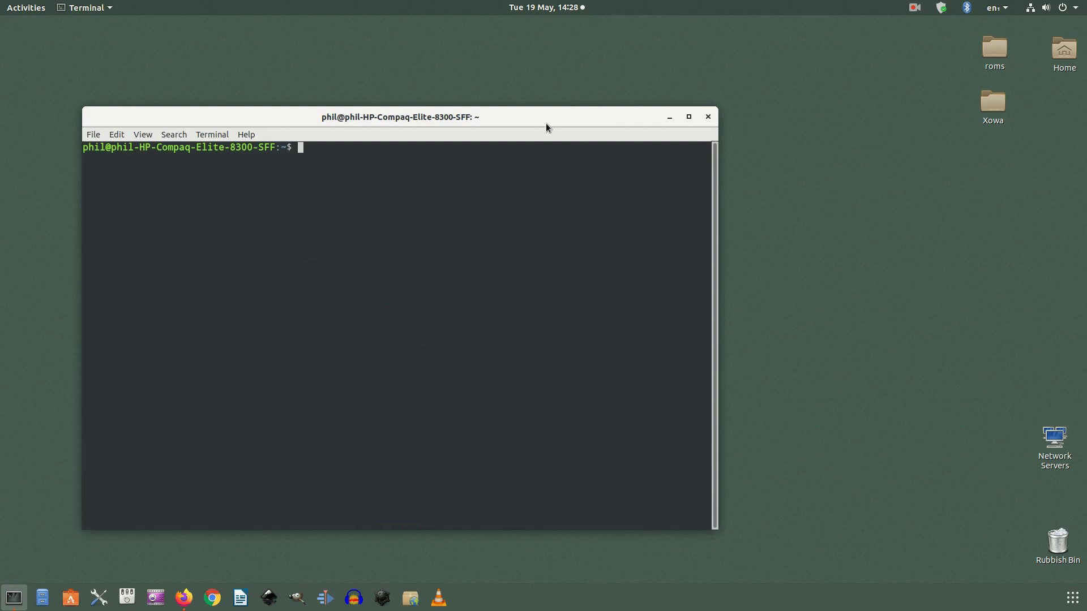
{"action": "left_click_drag", "start_coordinate": [546, 123], "coordinate": [509, 74]}
{"action": "type", "text": "sudo apt install virt-manager"}
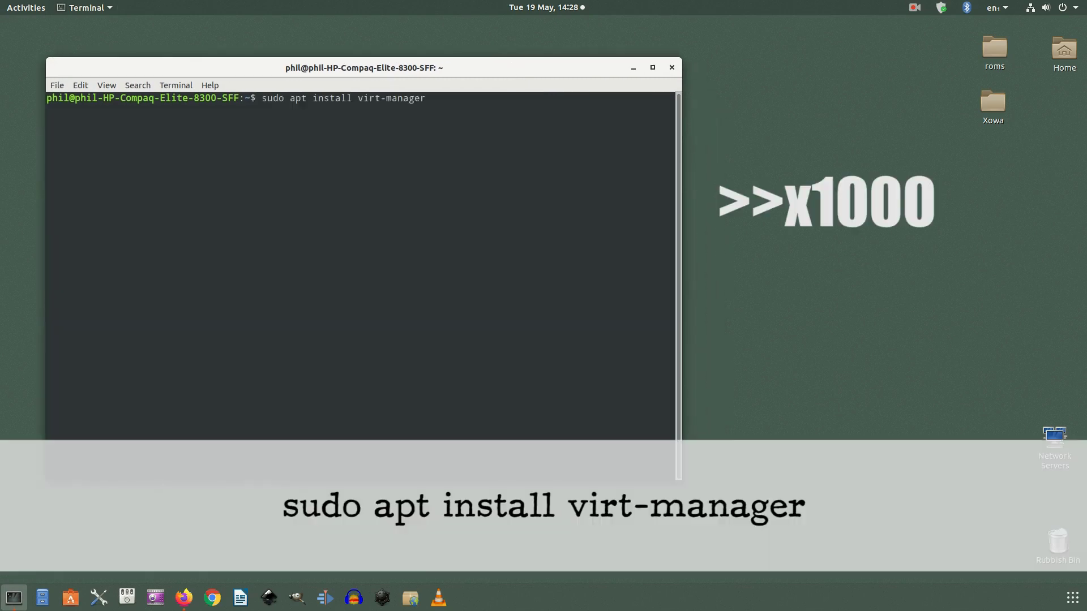
{"action": "key", "text": "Return"}
{"action": "key", "text": "Return"}
{"action": "type", "text": "y"}
{"action": "key", "text": "Return"}
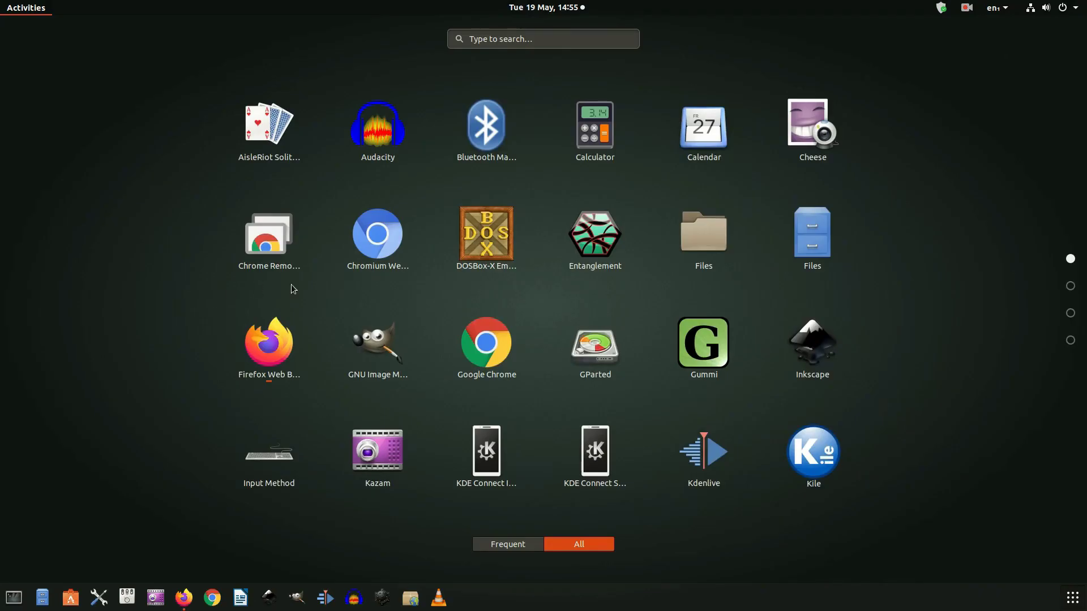
- Launch Virtual Machine Manager from the app grid, reposition its window, and start a new virtual machine
{"action": "scroll", "coordinate": [488, 354], "scroll_direction": "down", "scroll_amount": 2}
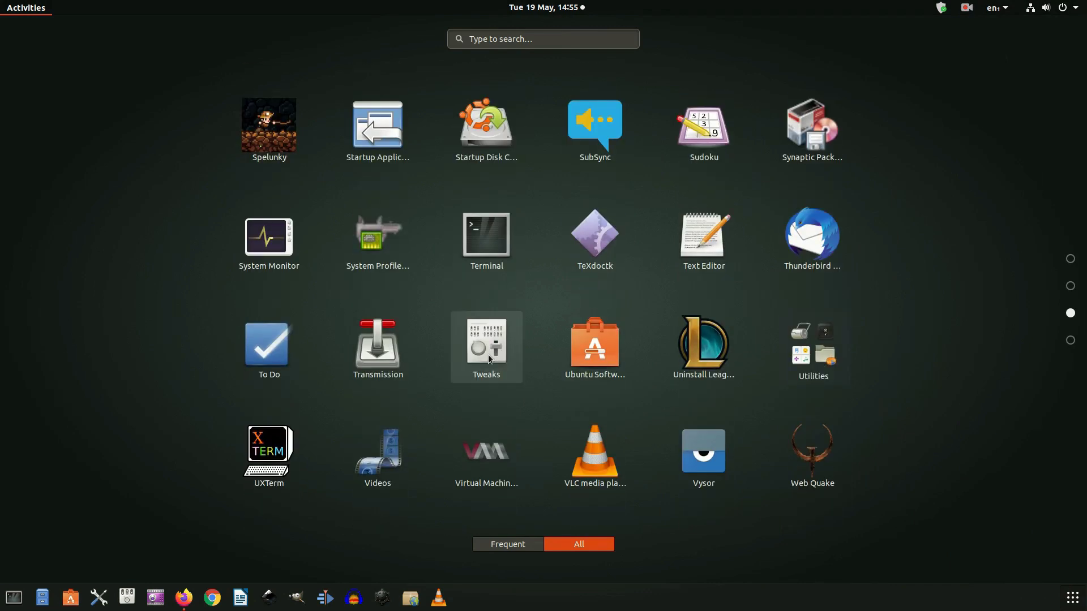
{"action": "left_click", "coordinate": [487, 455]}
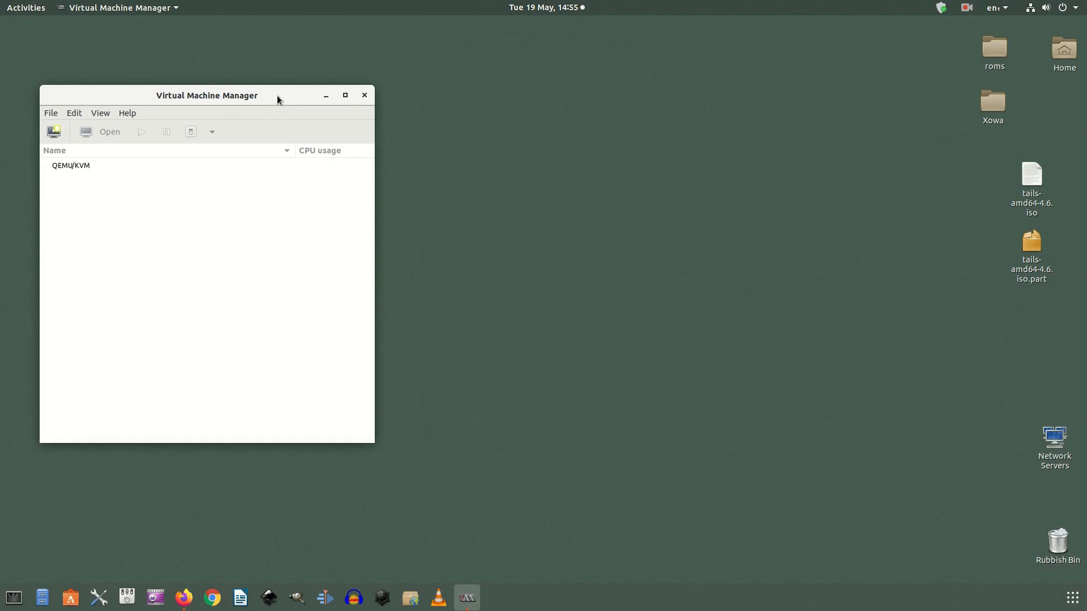
{"action": "left_click_drag", "start_coordinate": [278, 96], "coordinate": [327, 56]}
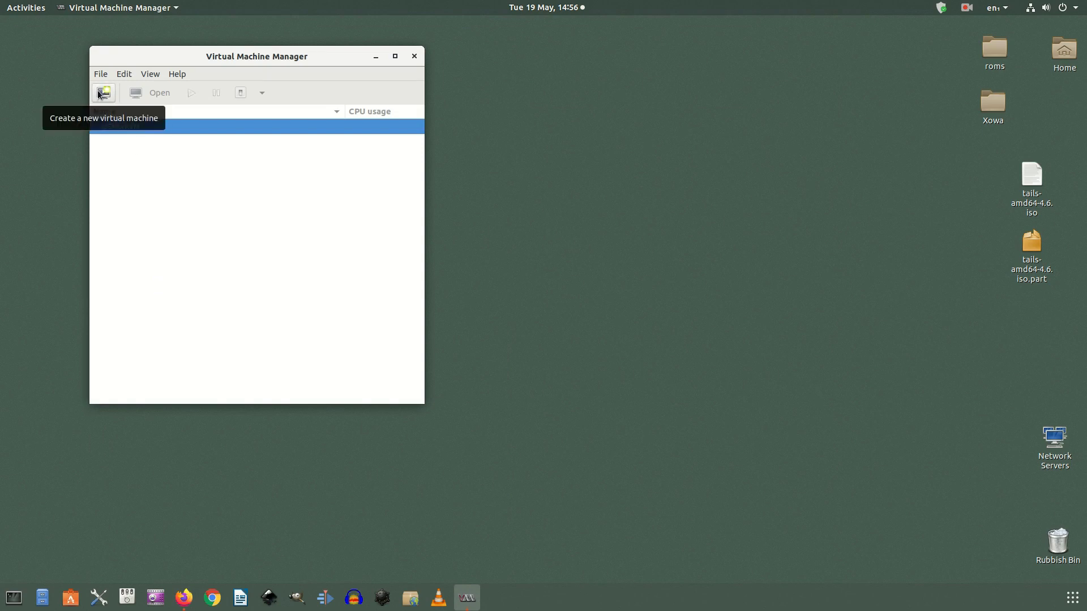
{"action": "left_click", "coordinate": [102, 92]}
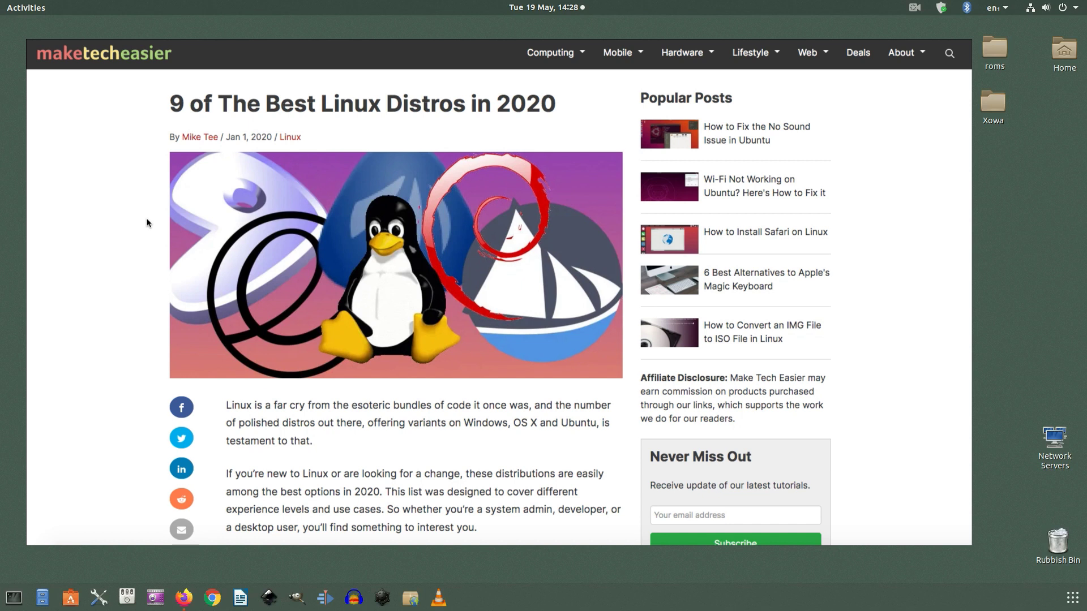
- Browse the distro article, visit the MX Linux and Linux Mint sites, then start the New VM wizard
{"action": "scroll", "coordinate": [147, 222], "scroll_direction": "down", "scroll_amount": 7}
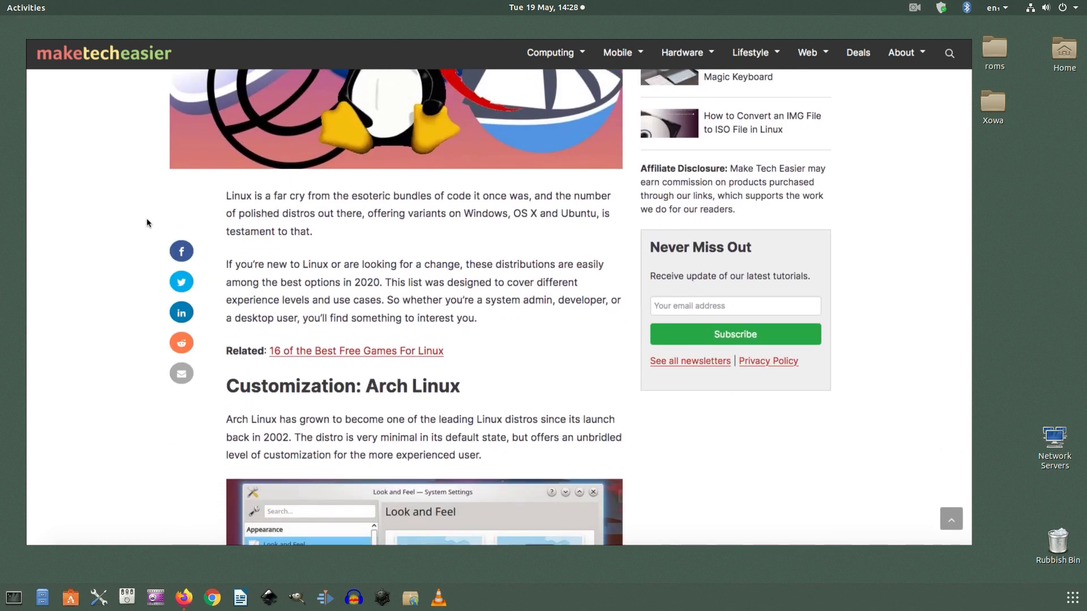
{"action": "scroll", "coordinate": [136, 227], "scroll_direction": "down", "scroll_amount": 1}
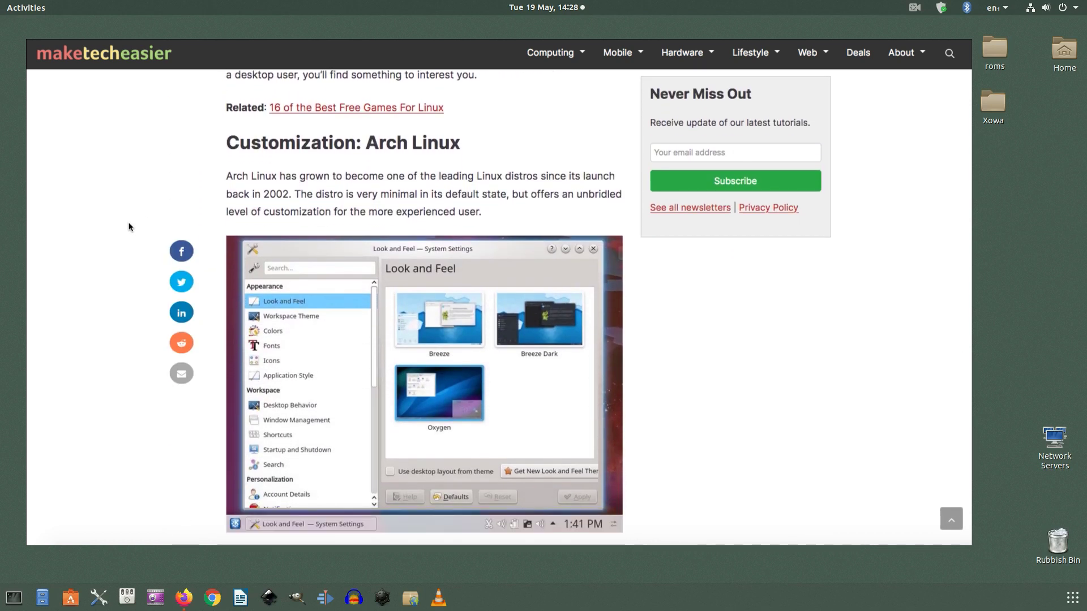
{"action": "left_click", "coordinate": [478, 365]}
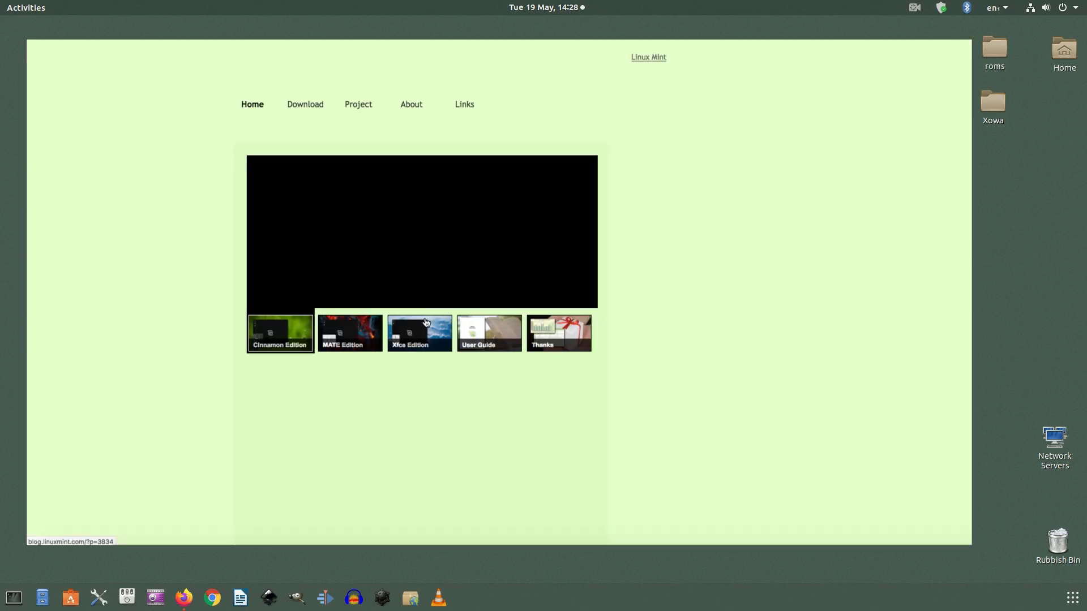
{"action": "left_click", "coordinate": [426, 323]}
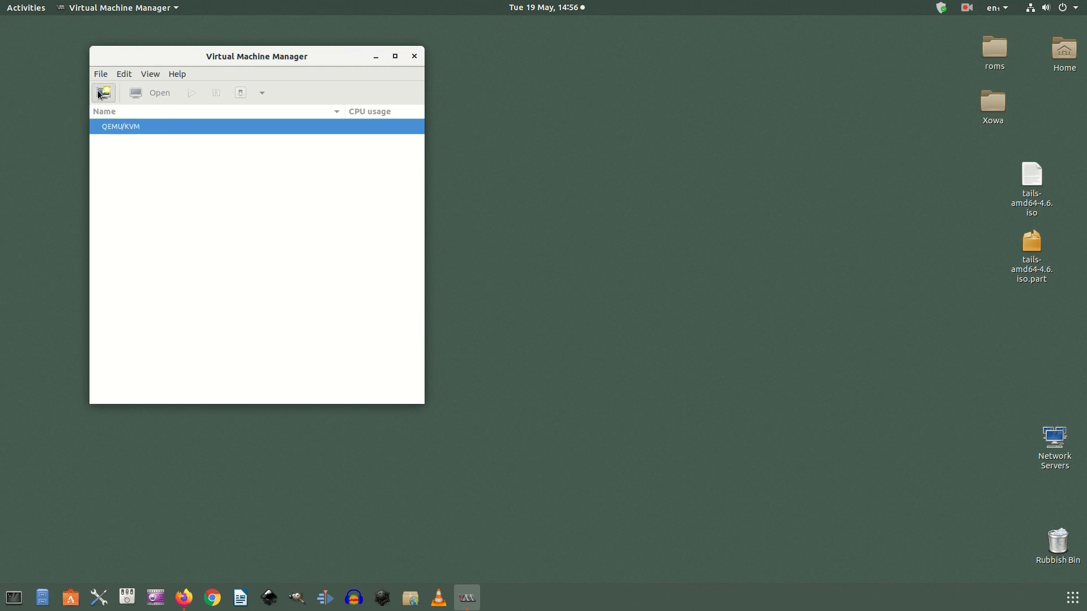
{"action": "left_click", "coordinate": [100, 95]}
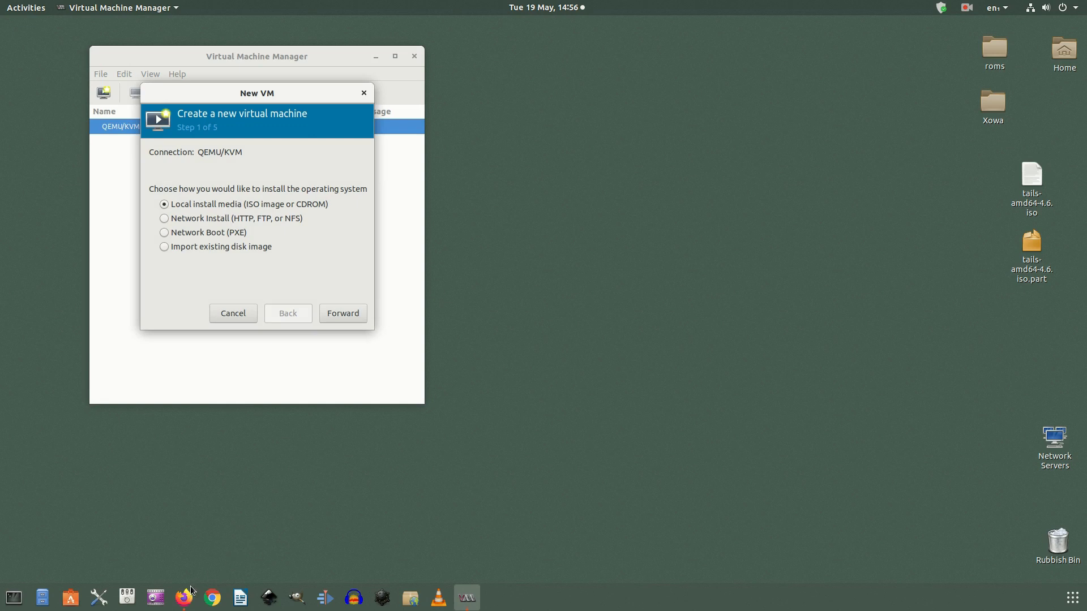
- Keep Local install media and browse for an ISO image from the storage volume chooser
{"action": "left_click", "coordinate": [338, 315]}
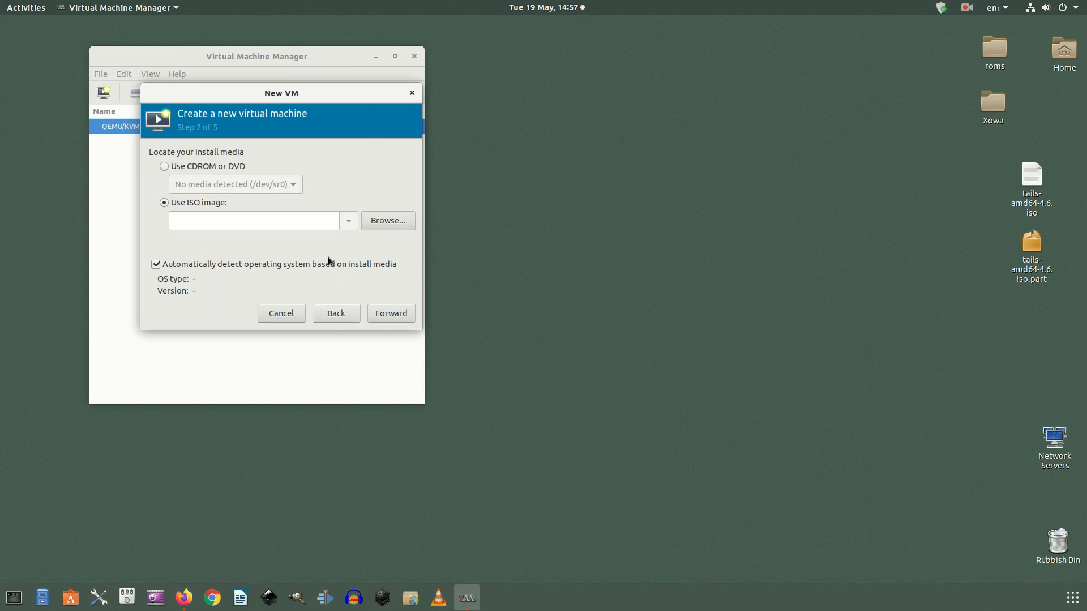
{"action": "left_click", "coordinate": [375, 224]}
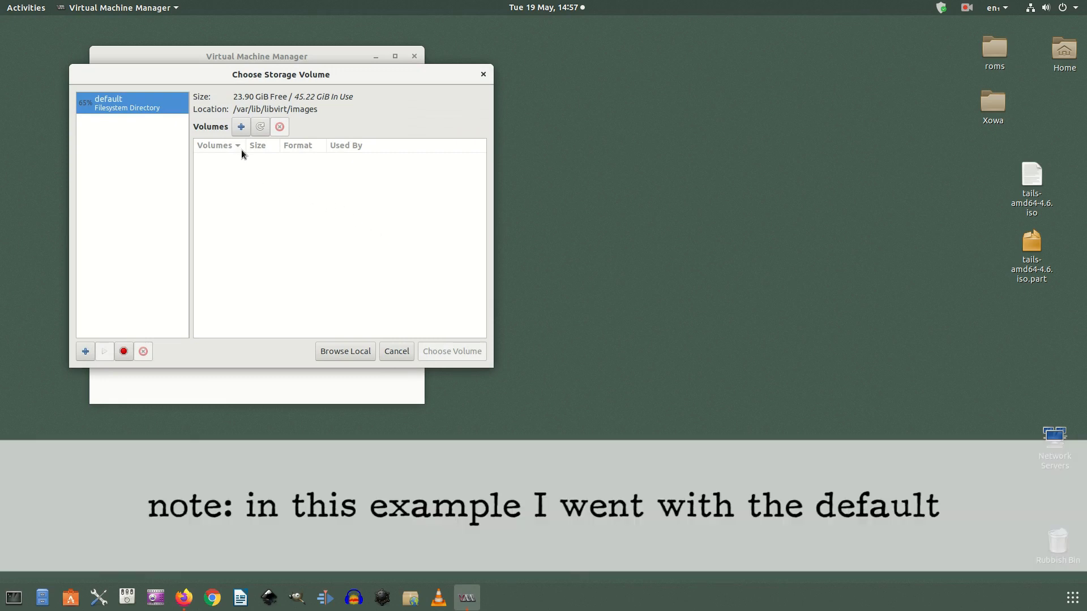
- Open the Add a New Storage Pool dialog and cancel it, keeping the default pool
{"action": "left_click", "coordinate": [85, 351]}
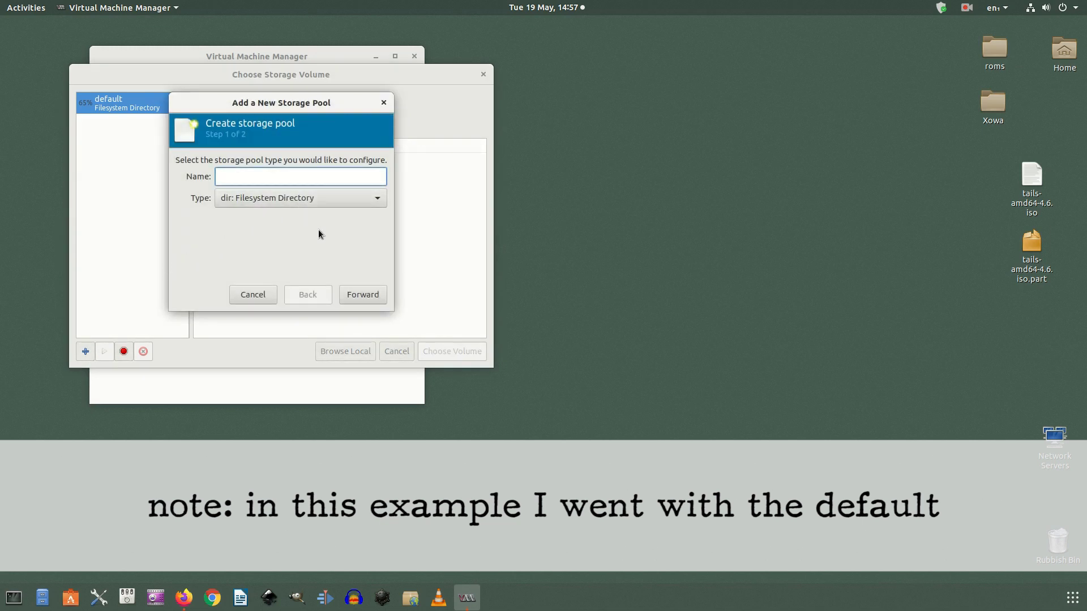
{"action": "left_click", "coordinate": [260, 295]}
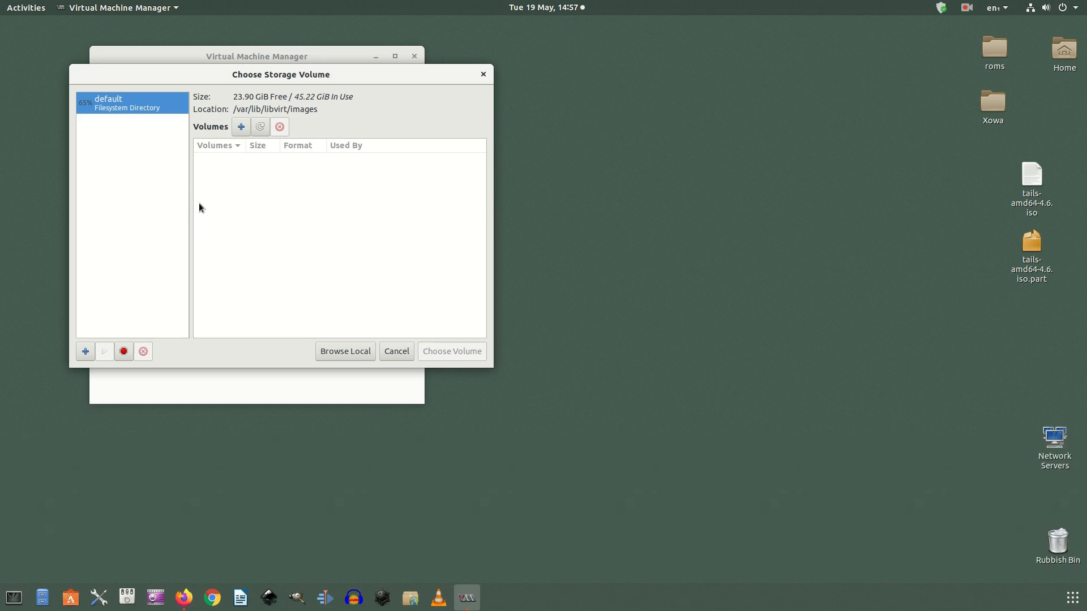
- Browse locally to the Desktop folder and choose tails-amd64-4.6.iso as the install media
{"action": "left_click", "coordinate": [354, 354]}
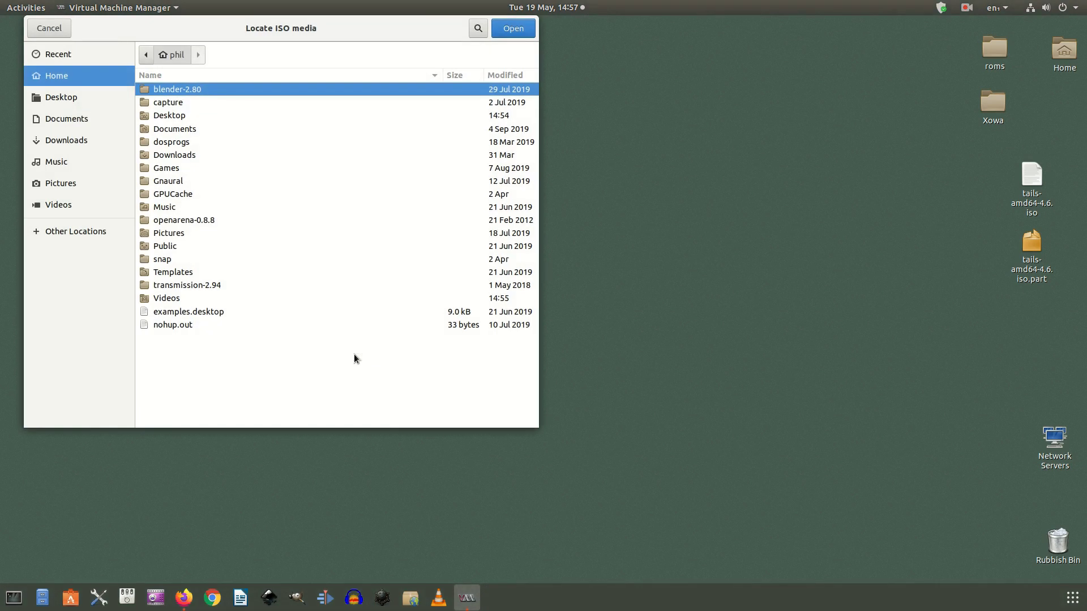
{"action": "left_click", "coordinate": [185, 117]}
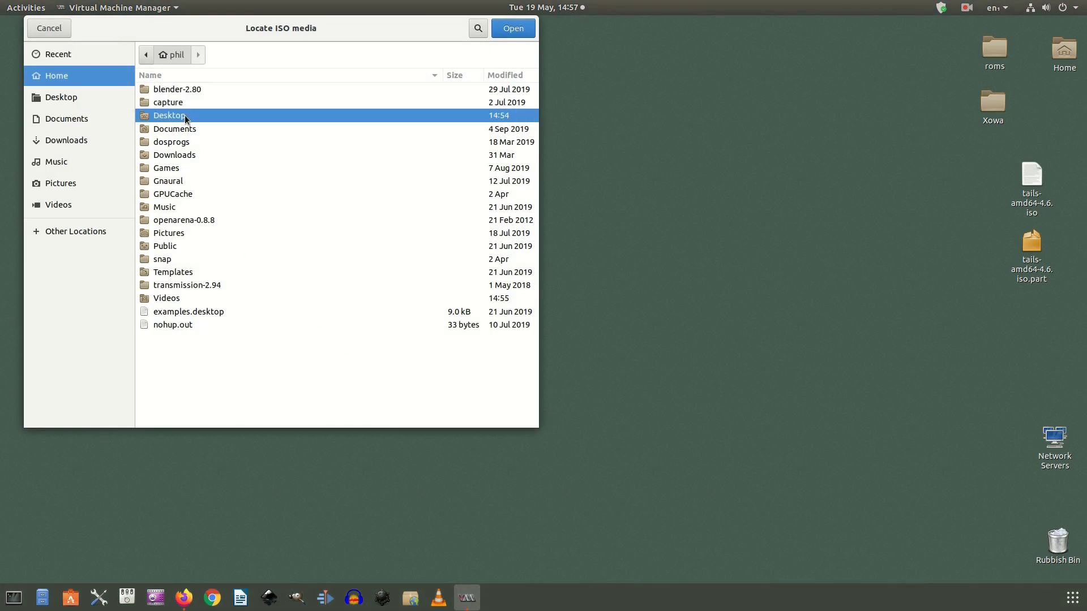
{"action": "double_click", "coordinate": [186, 116]}
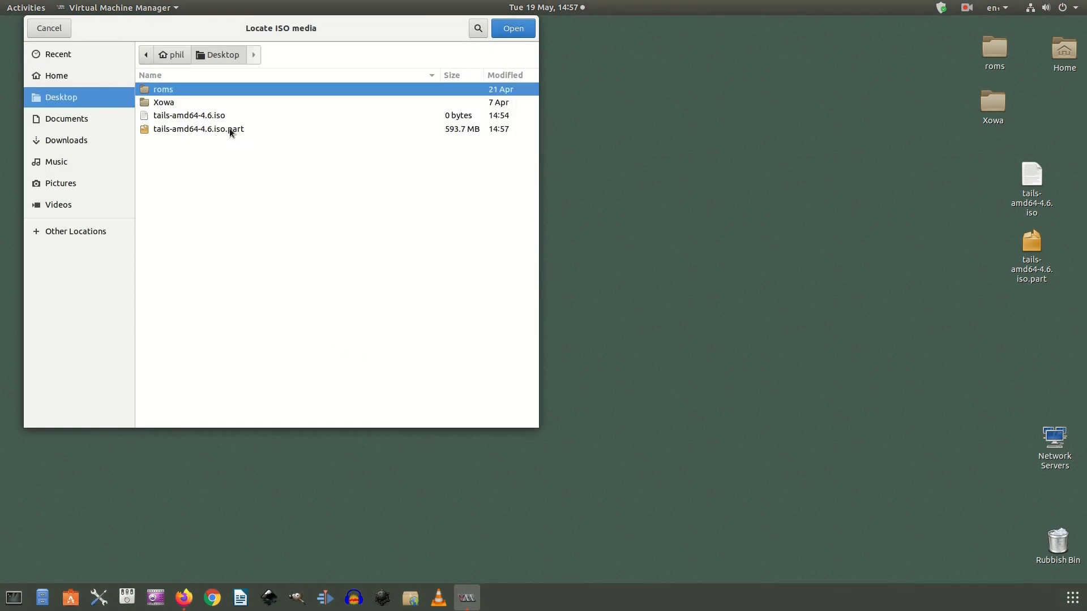
{"action": "left_click", "coordinate": [208, 116]}
{"action": "left_click", "coordinate": [534, 34]}
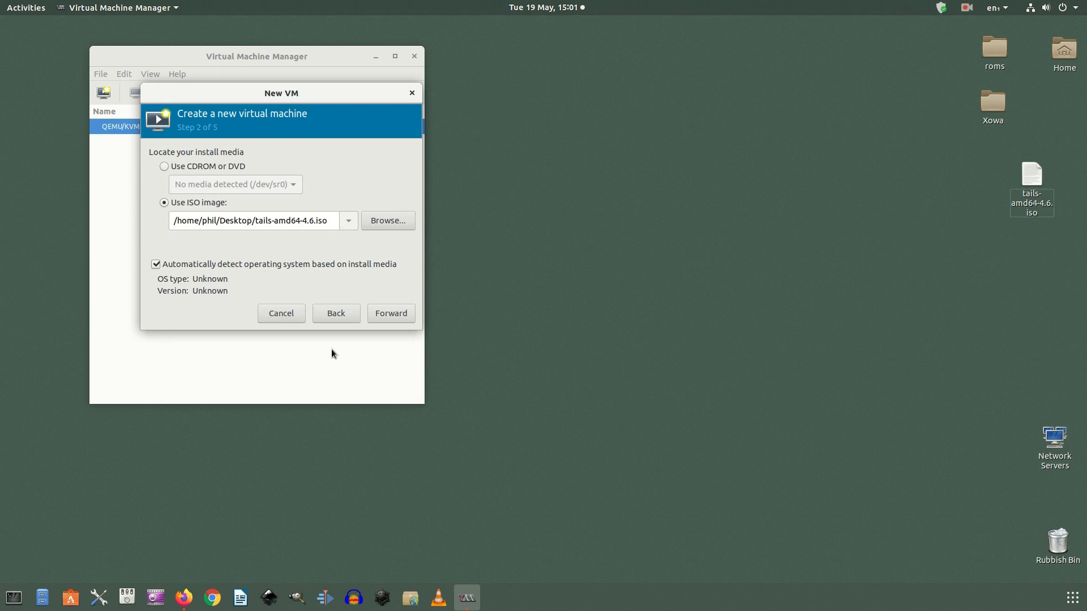
- Accept 1024 MiB memory and 2 CPUs, set disk size to 4 GiB, then disable storage
{"action": "left_click", "coordinate": [385, 315]}
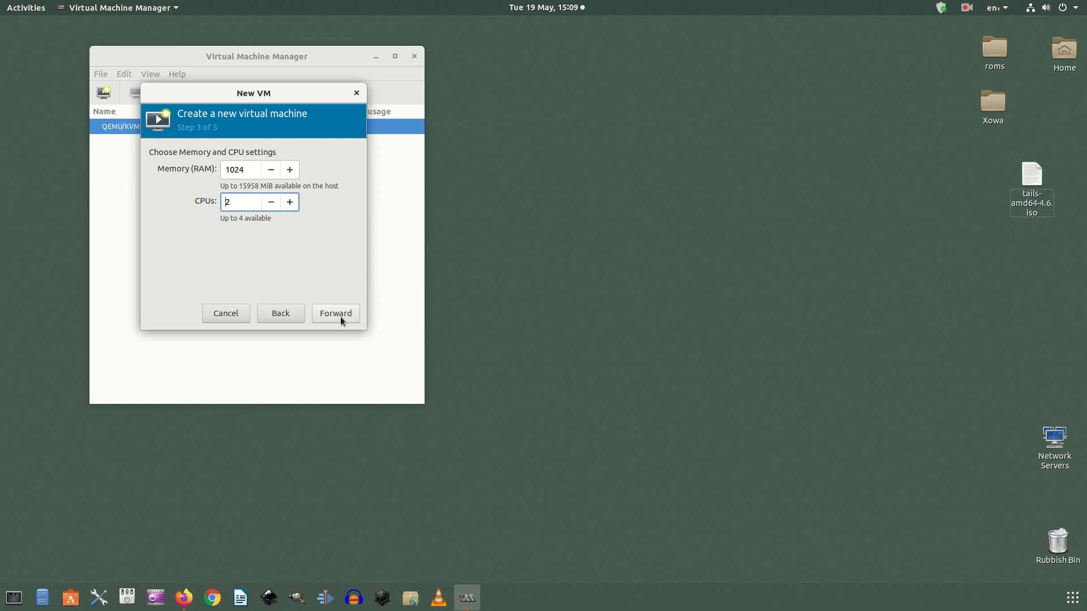
{"action": "left_click", "coordinate": [340, 314]}
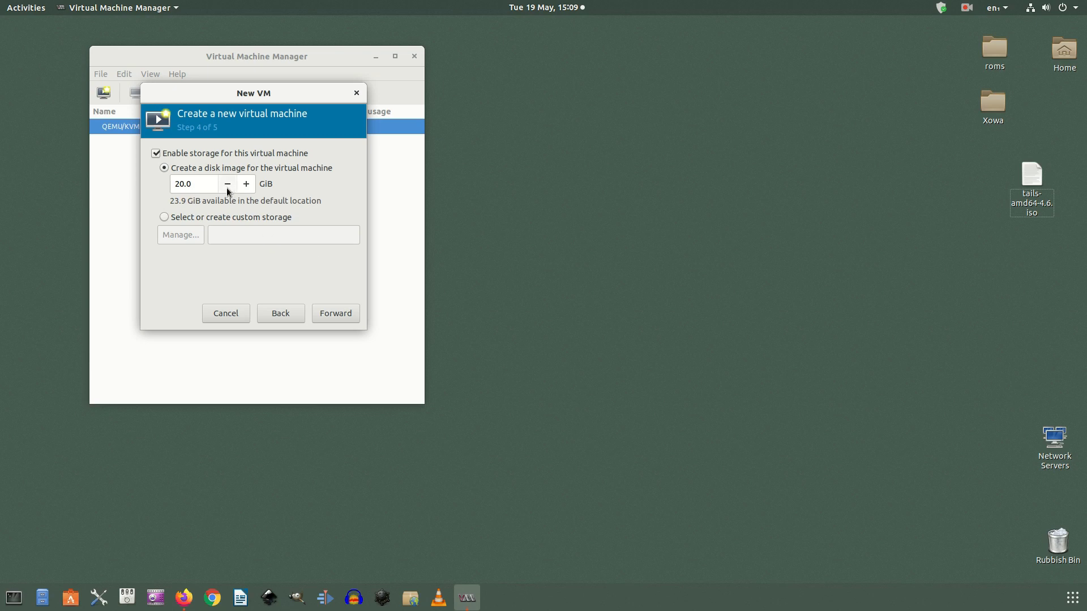
{"action": "left_click", "coordinate": [227, 183]}
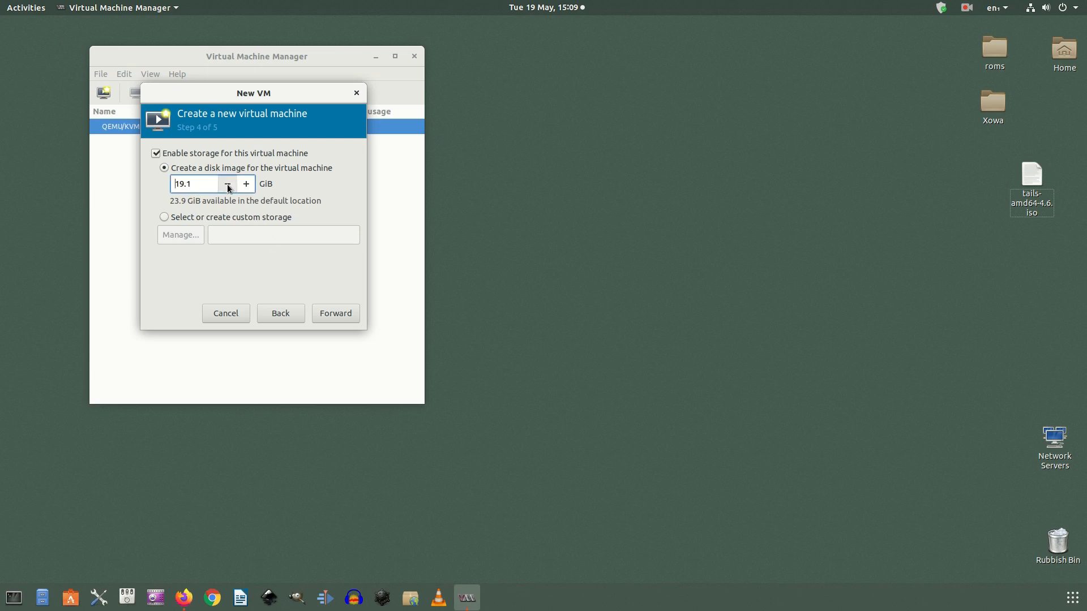
{"action": "left_click_drag", "start_coordinate": [175, 185], "coordinate": [194, 184]}
{"action": "type", "text": "4"}
{"action": "left_click", "coordinate": [154, 154]}
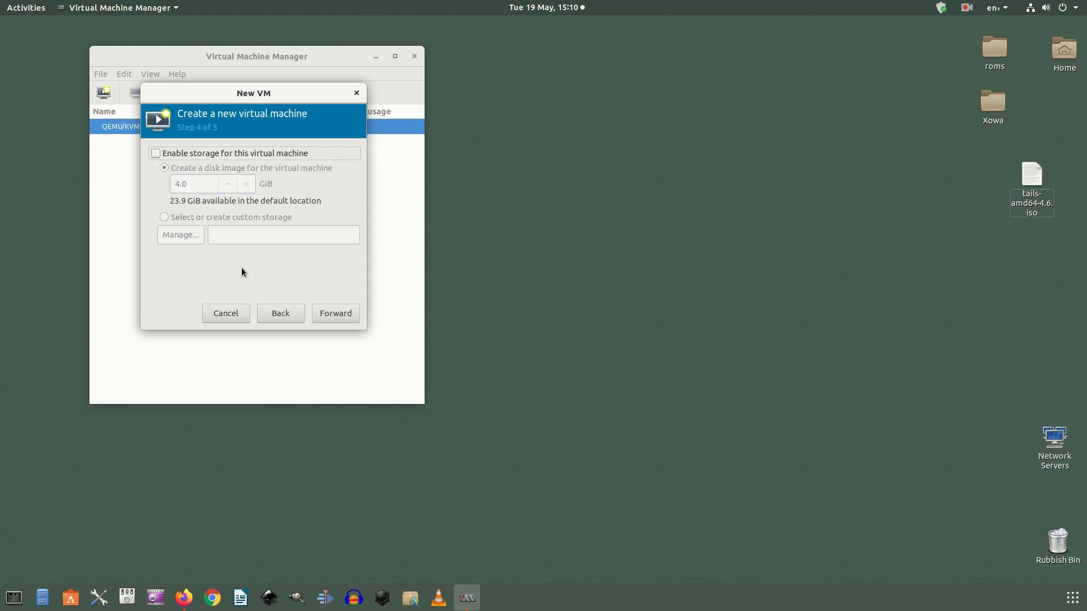
- Name the machine Tails, enable customise before install, expand Network selection, and finish the wizard
{"action": "left_click", "coordinate": [337, 314]}
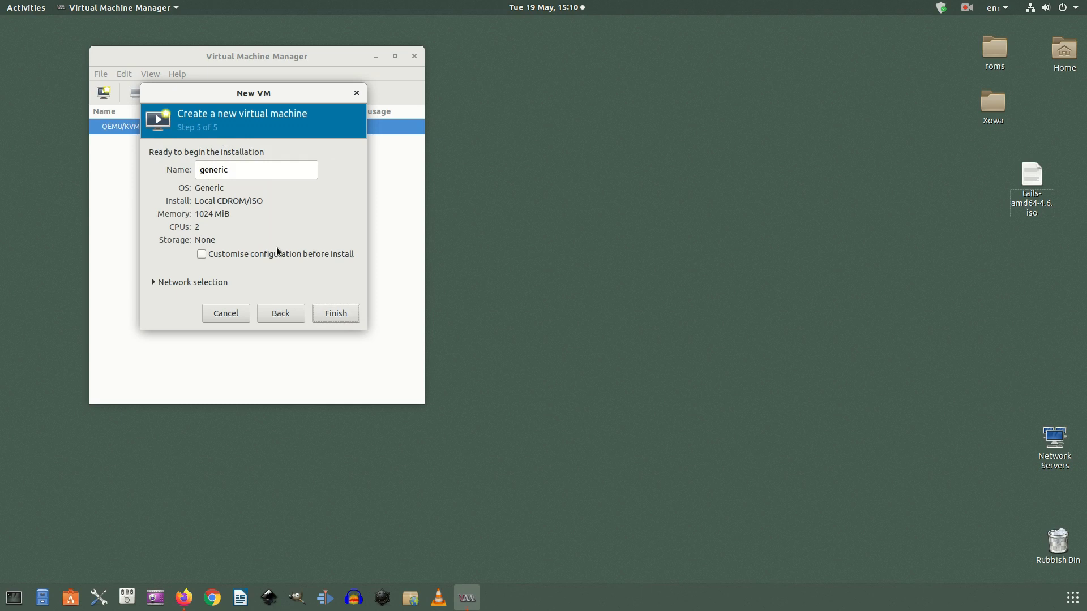
{"action": "double_click", "coordinate": [235, 170]}
{"action": "type", "text": "Tail"}
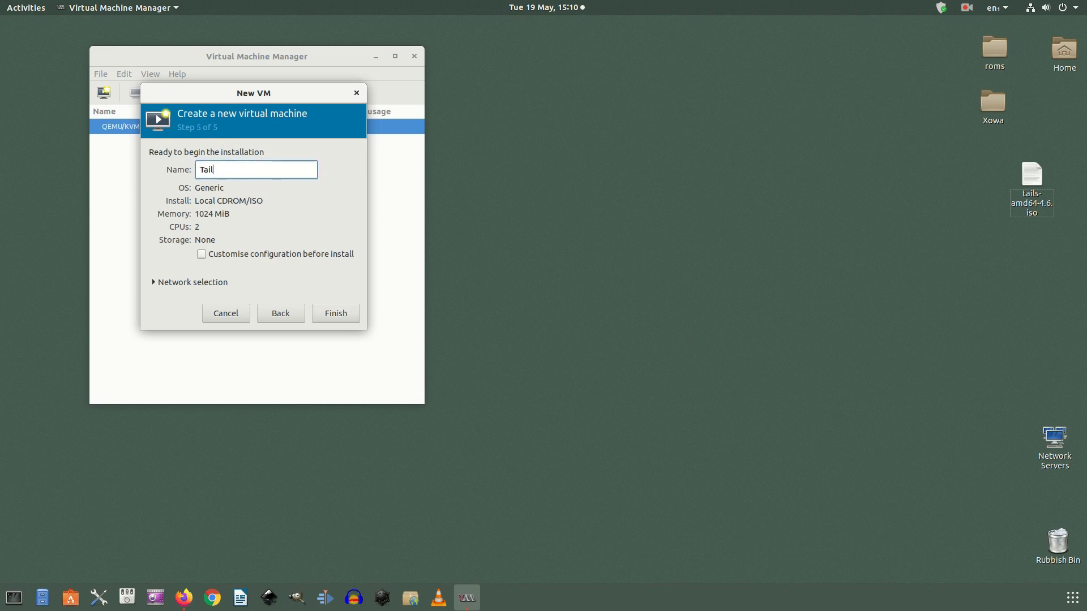
{"action": "type", "text": "s"}
{"action": "key", "text": "Tab"}
{"action": "key", "text": "space"}
{"action": "left_click", "coordinate": [153, 282]}
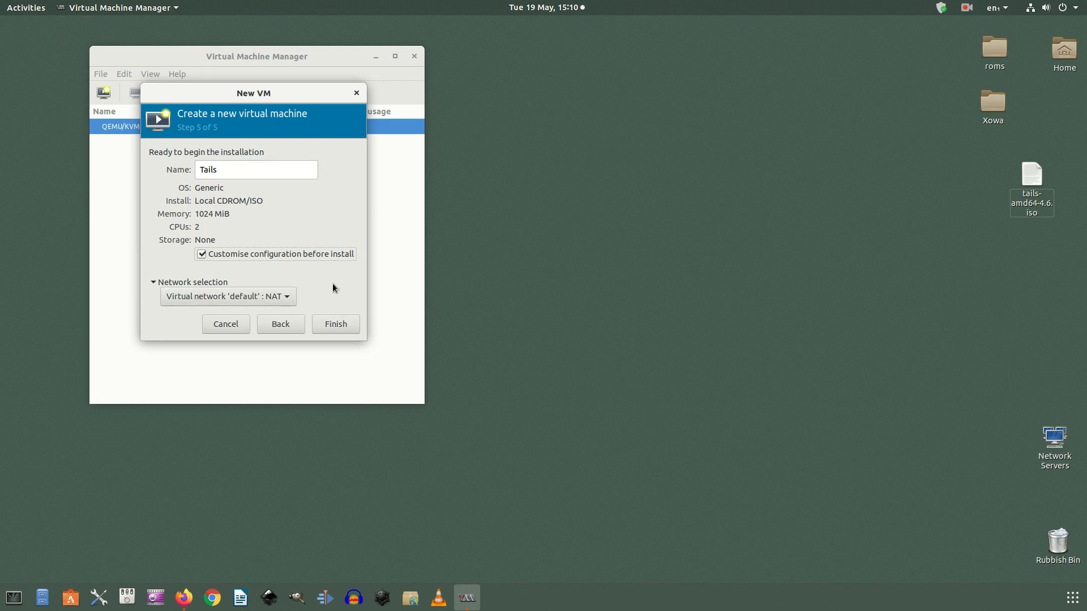
{"action": "left_click", "coordinate": [337, 326]}
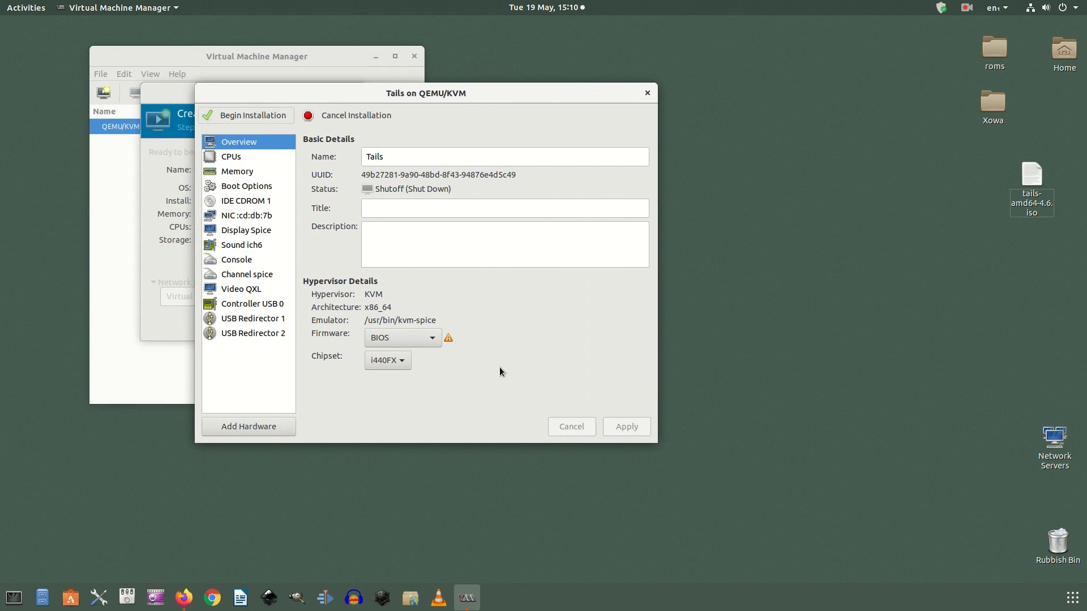
- Review the CPU, memory, boot options, CD-ROM, network, Spice display and sound settings
{"action": "left_click", "coordinate": [245, 160]}
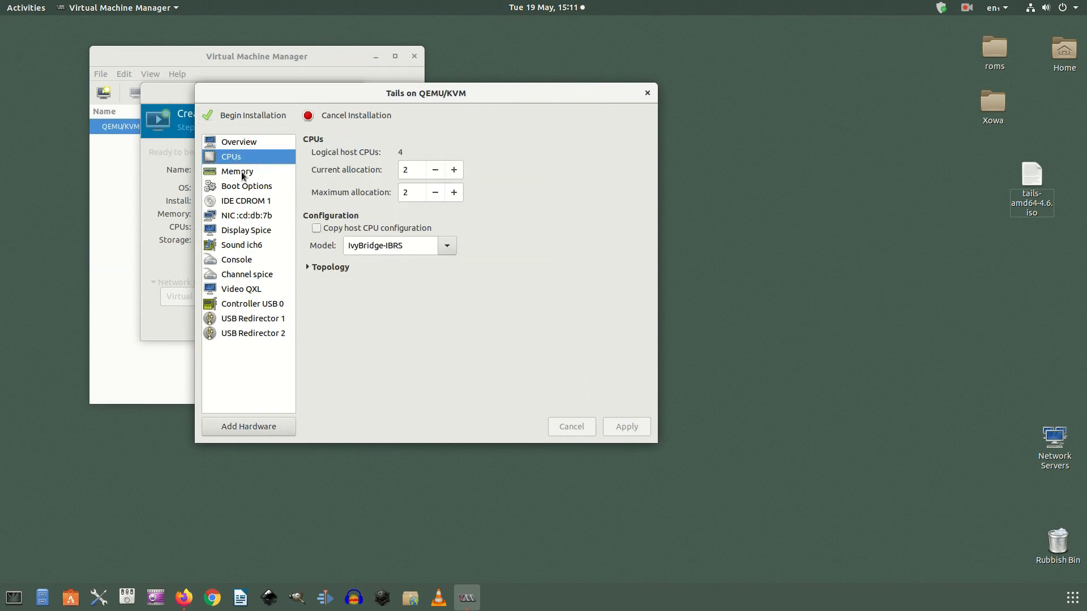
{"action": "left_click", "coordinate": [241, 171]}
{"action": "left_click", "coordinate": [240, 189]}
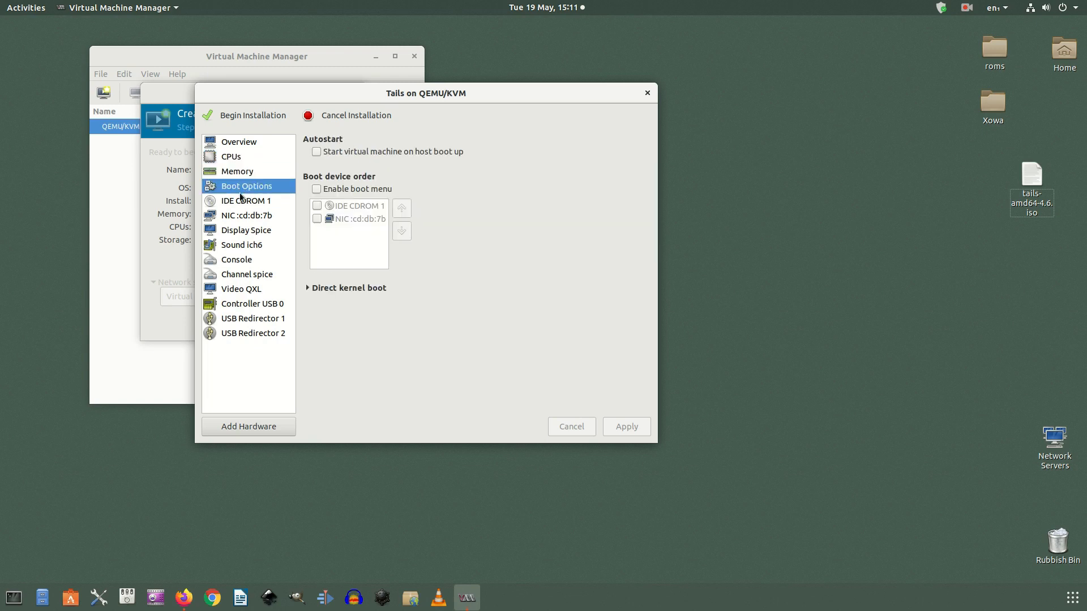
{"action": "left_click", "coordinate": [240, 201]}
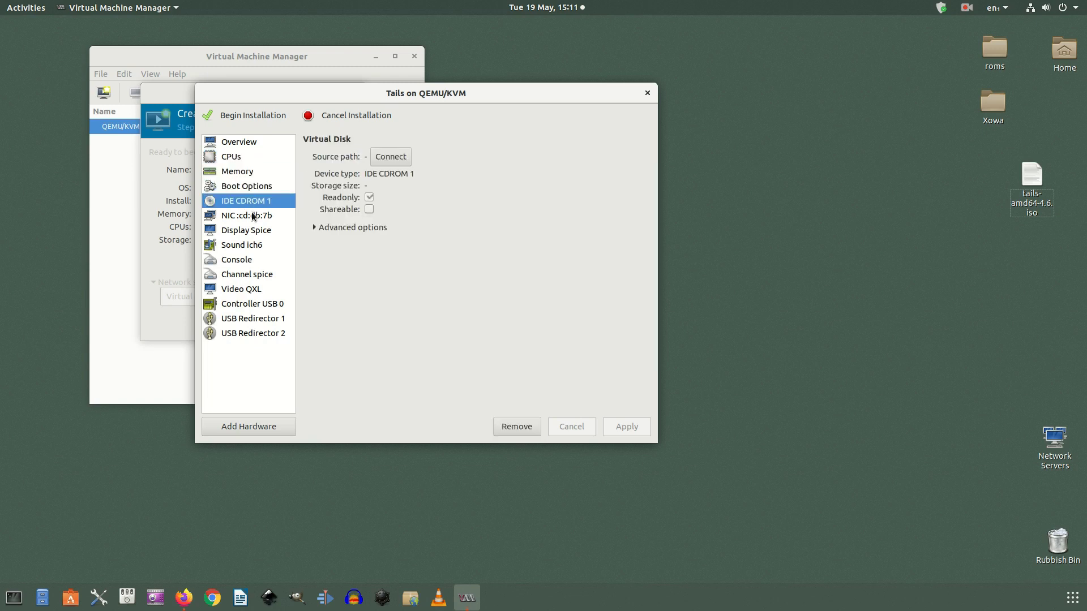
{"action": "left_click", "coordinate": [243, 215]}
{"action": "left_click", "coordinate": [246, 230]}
{"action": "left_click", "coordinate": [248, 246]}
- Check console, spice channel, QXL video, USB controller and both USB redirectors, then begin installation
{"action": "left_click", "coordinate": [240, 261]}
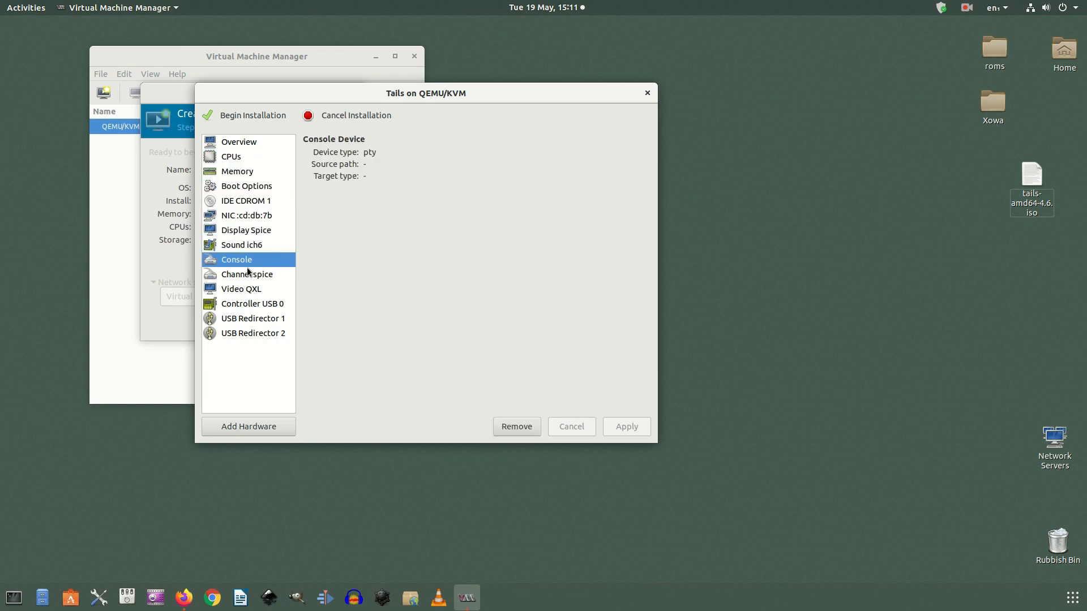
{"action": "left_click", "coordinate": [249, 274]}
{"action": "left_click", "coordinate": [250, 290]}
{"action": "left_click", "coordinate": [251, 306]}
{"action": "left_click", "coordinate": [249, 320]}
{"action": "left_click", "coordinate": [249, 334]}
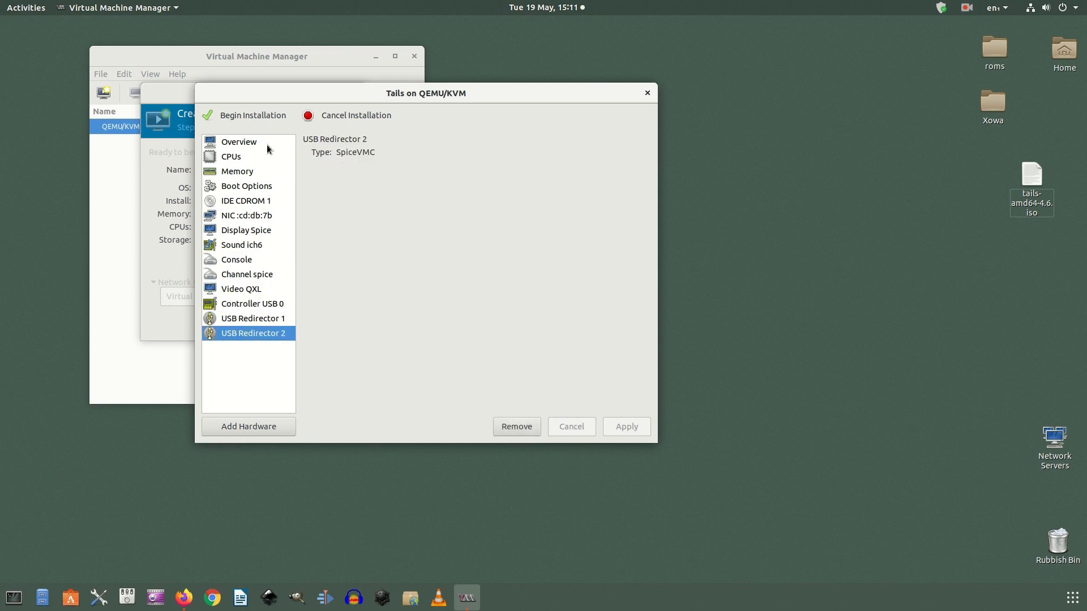
{"action": "left_click", "coordinate": [294, 108]}
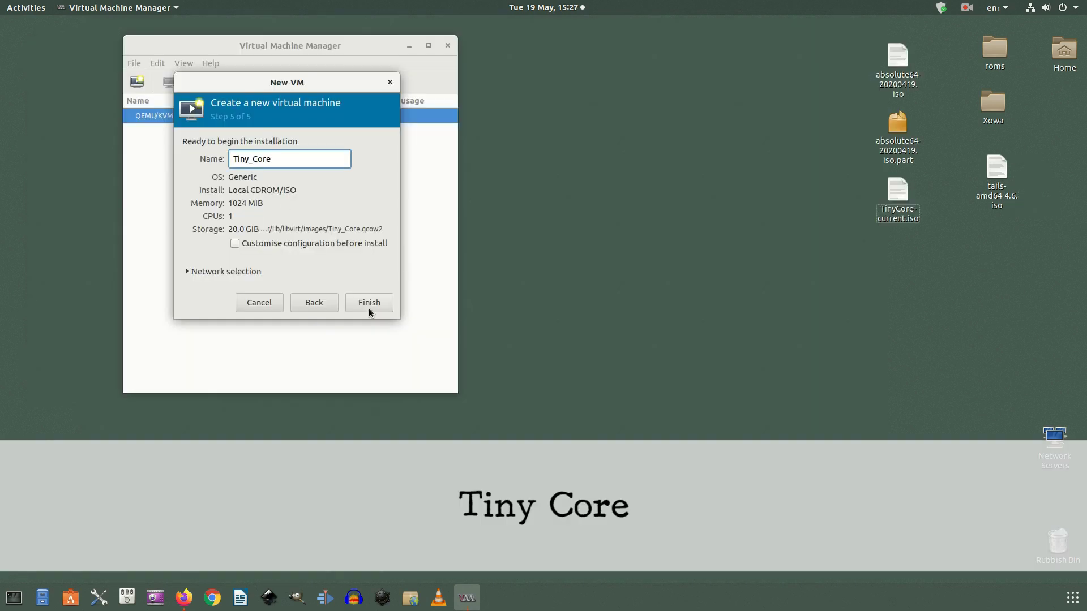
- Finish creating the Tiny Core machine and start it from the Boot TinyCore menu entry
{"action": "left_click", "coordinate": [369, 302]}
{"action": "key", "text": "Down"}
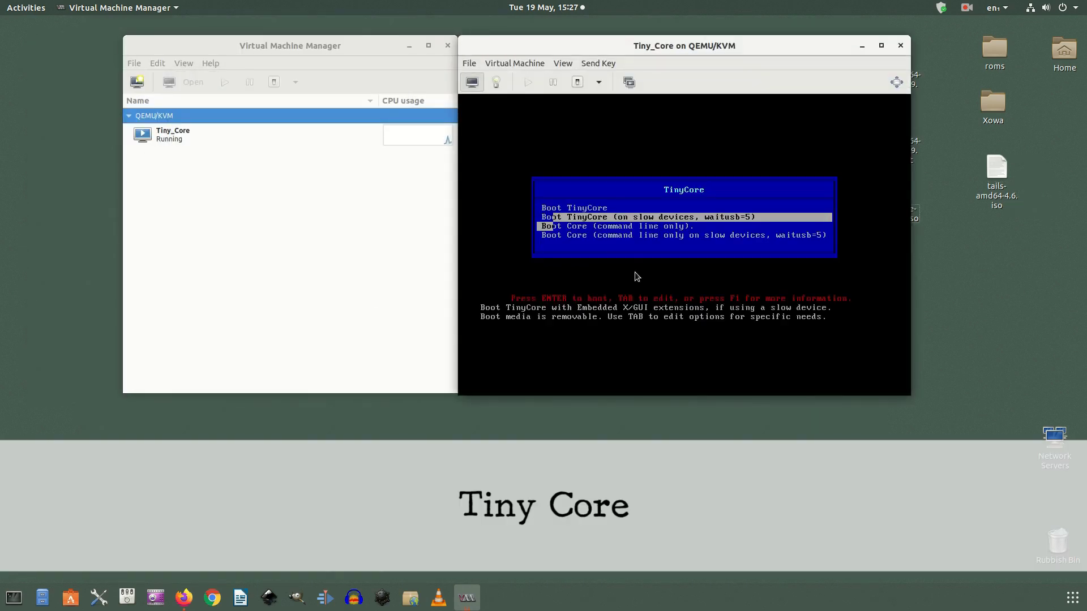
{"action": "key", "text": "Up"}
{"action": "key", "text": "Return"}
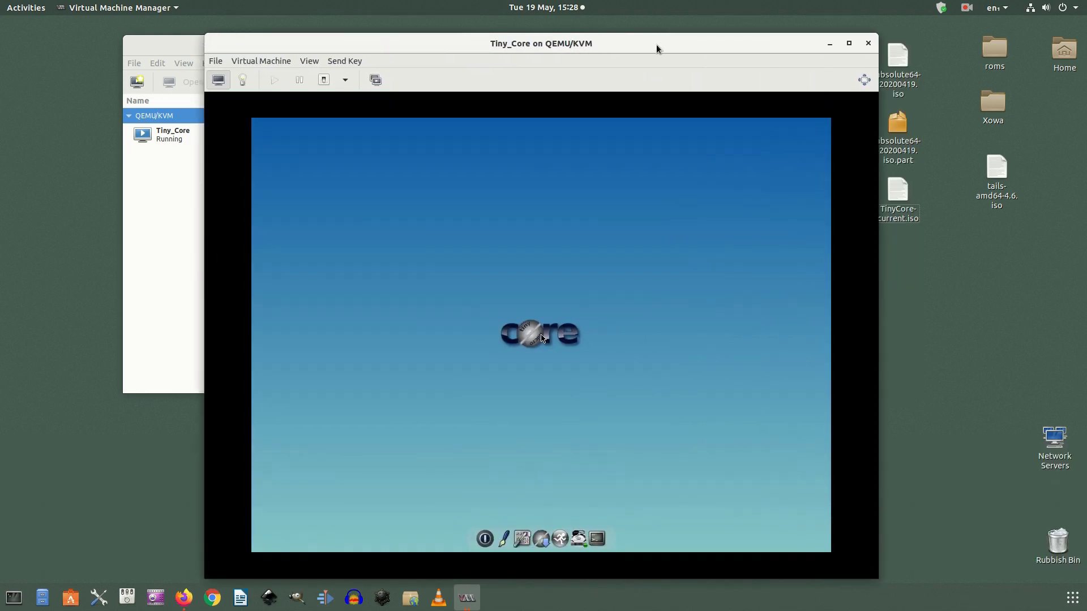
- Move the Tiny Core window up-left and open a guest terminal, moved down-right
{"action": "left_click_drag", "start_coordinate": [657, 44], "coordinate": [624, 34]}
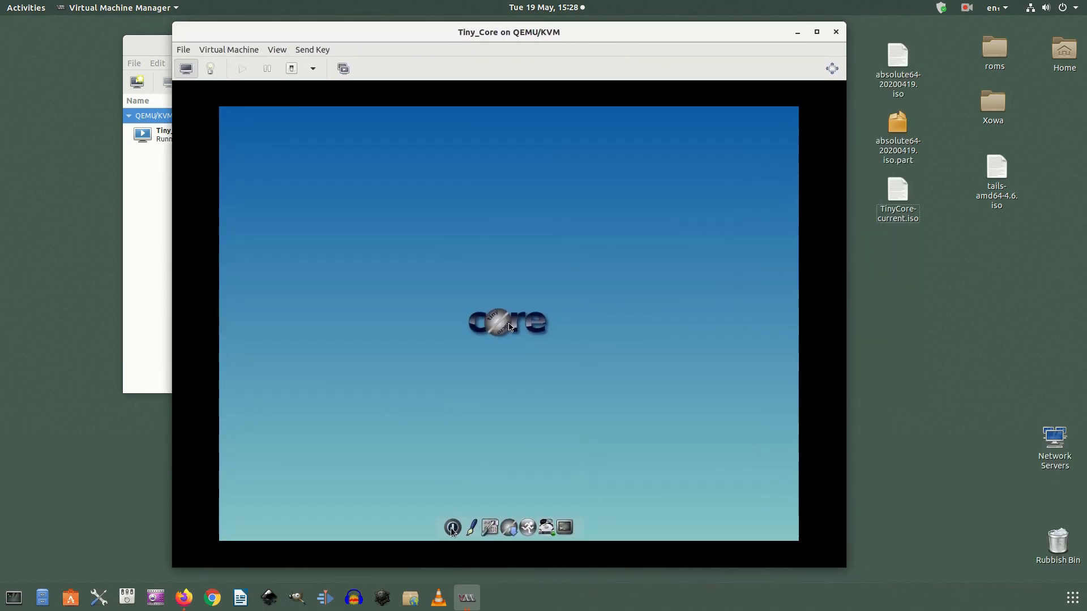
{"action": "left_click", "coordinate": [433, 478]}
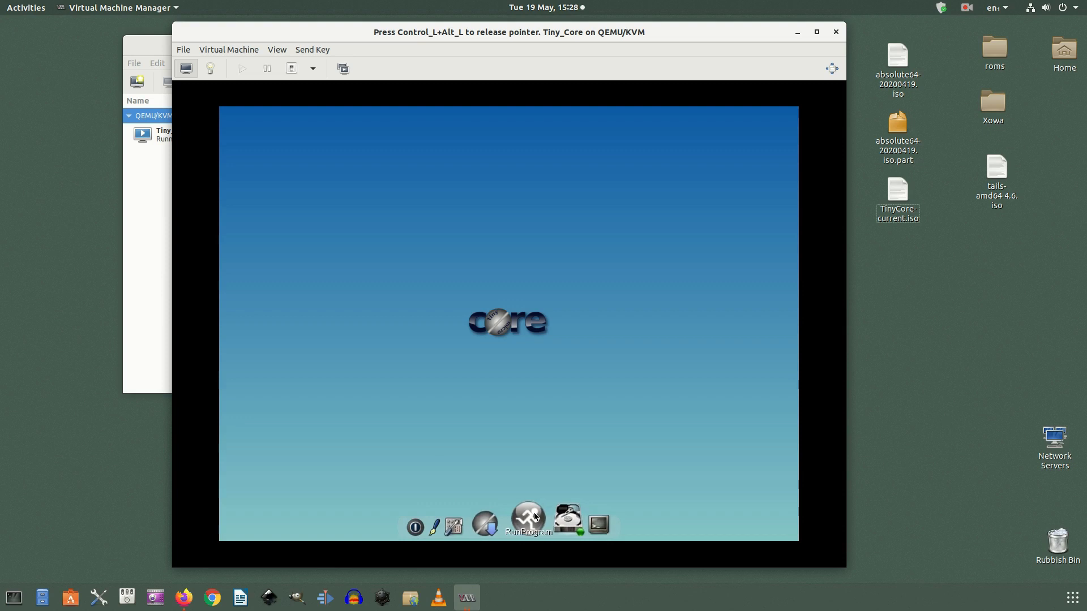
{"action": "left_click", "coordinate": [594, 525]}
{"action": "left_click_drag", "start_coordinate": [222, 186], "coordinate": [252, 213]}
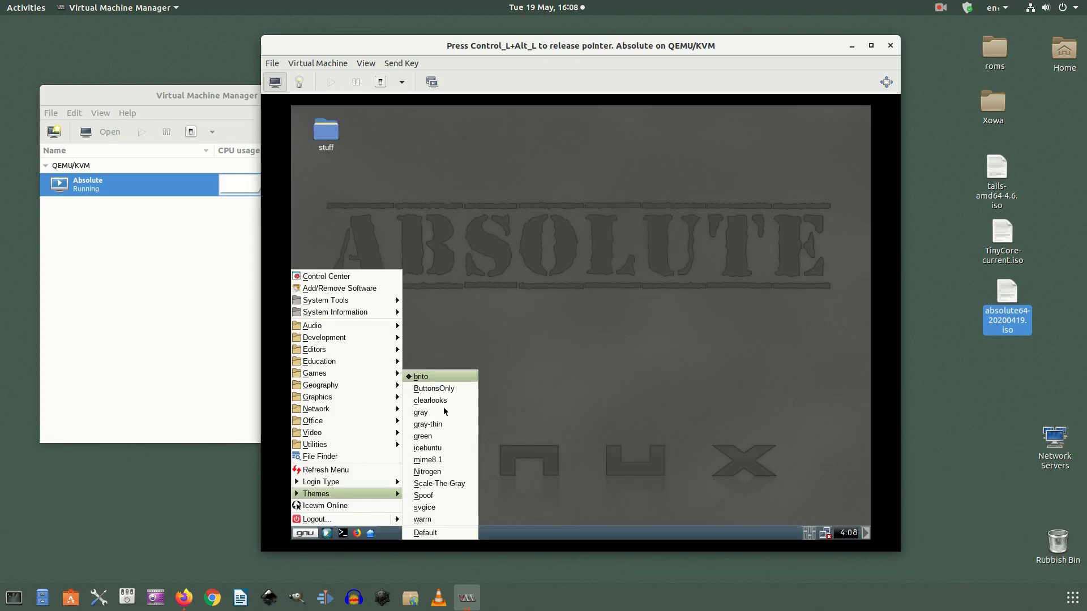
- Switch the guest IceWM theme through ButtonsOnly, clearlooks, Scale-The-Gray, and finally Spoof
{"action": "left_click", "coordinate": [437, 388]}
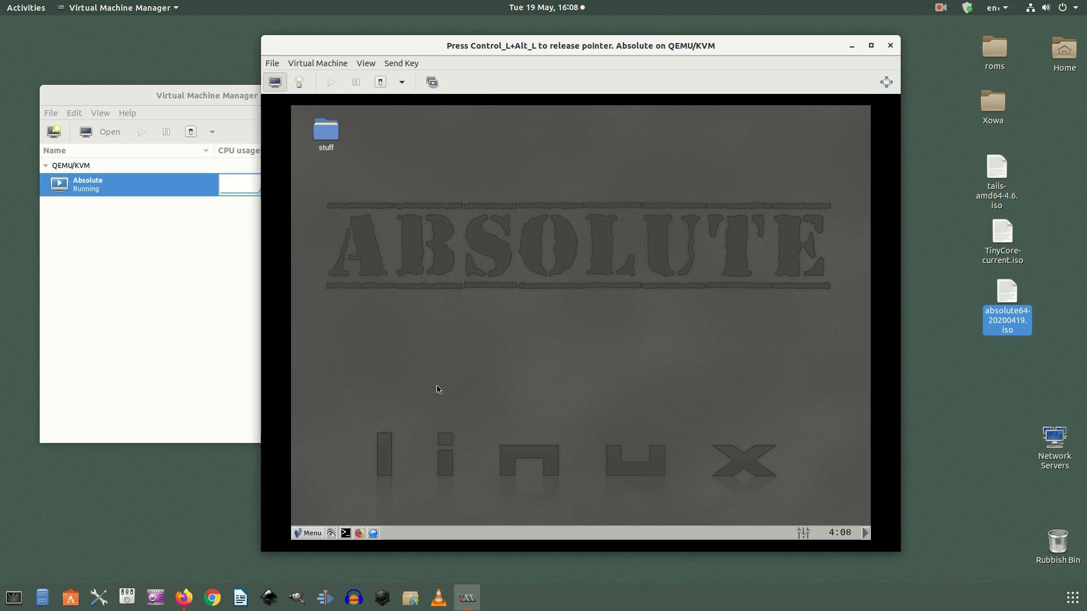
{"action": "left_click", "coordinate": [300, 531]}
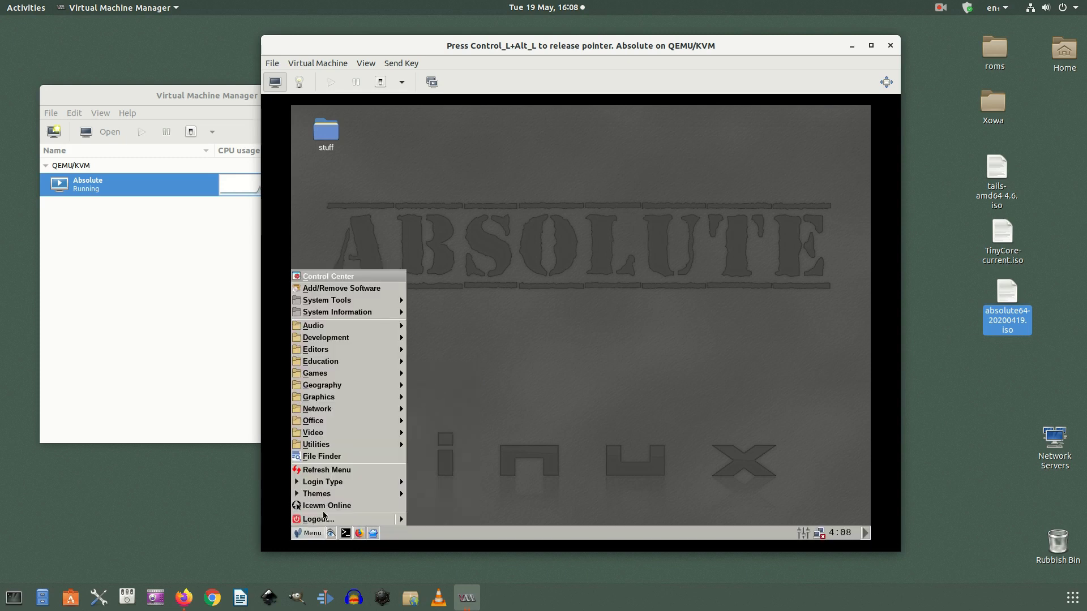
{"action": "mouse_move", "coordinate": [350, 490]}
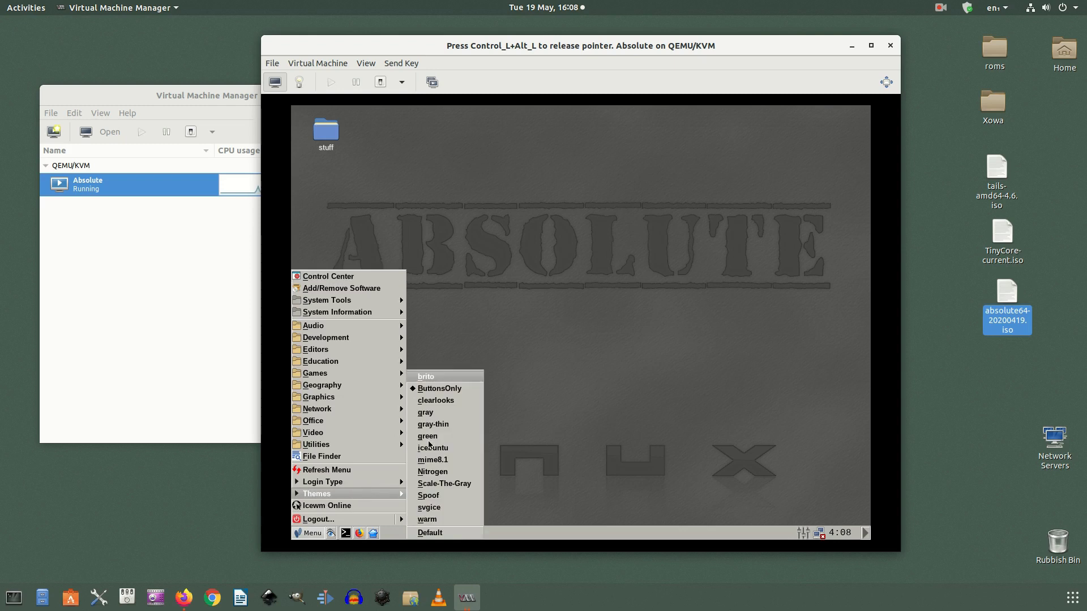
{"action": "left_click", "coordinate": [441, 400]}
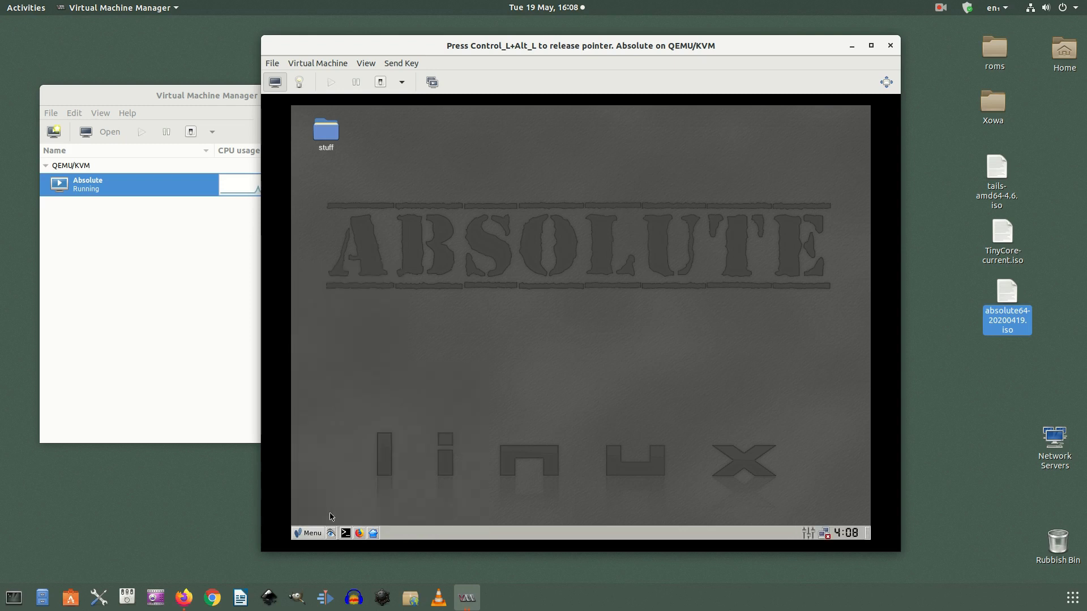
{"action": "left_click", "coordinate": [313, 532]}
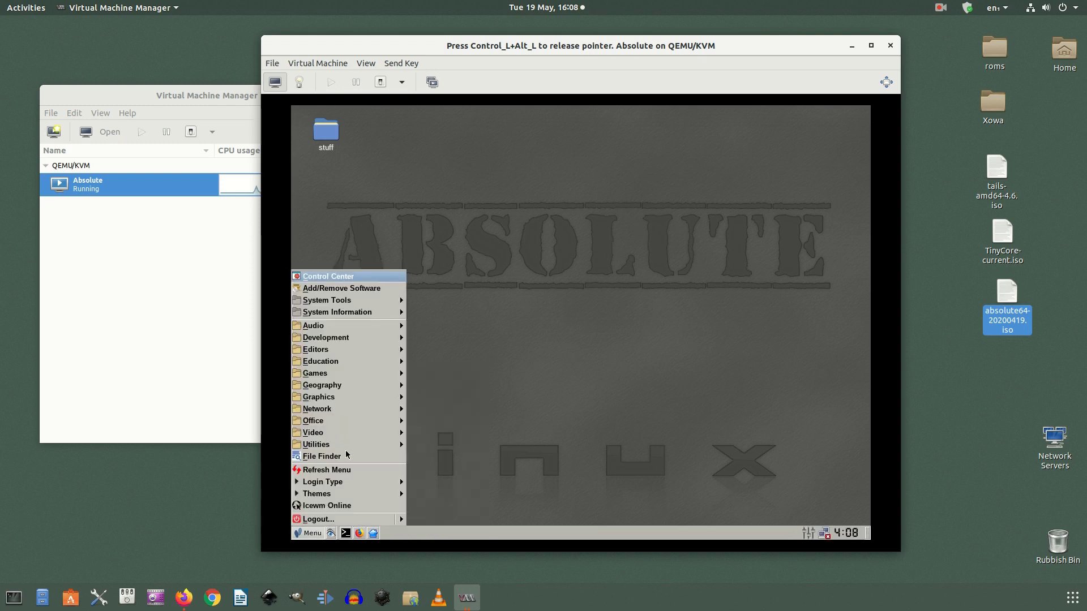
{"action": "mouse_move", "coordinate": [368, 493]}
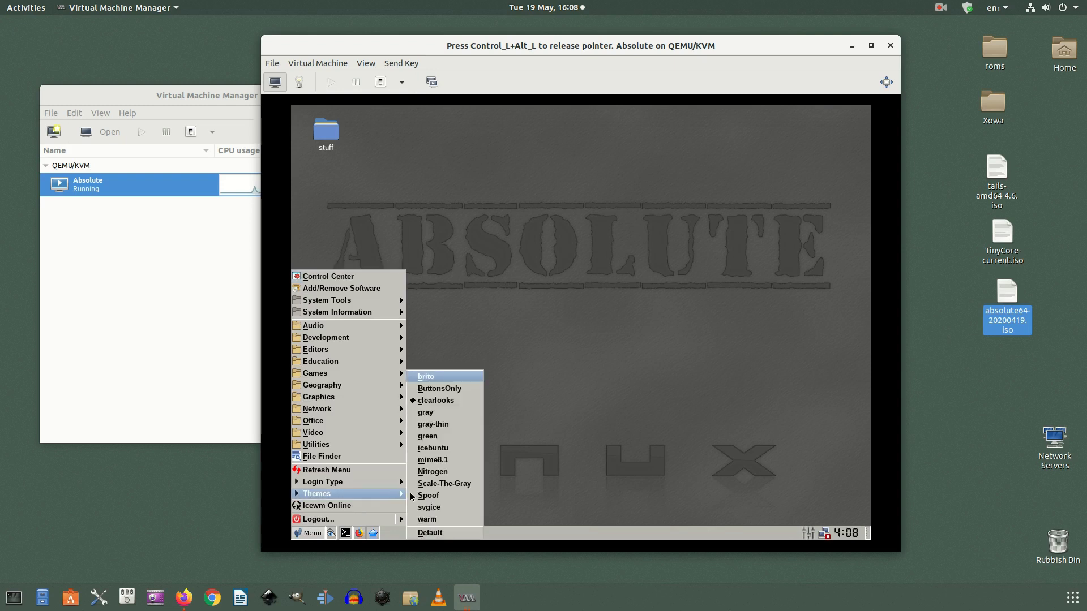
{"action": "left_click", "coordinate": [427, 494]}
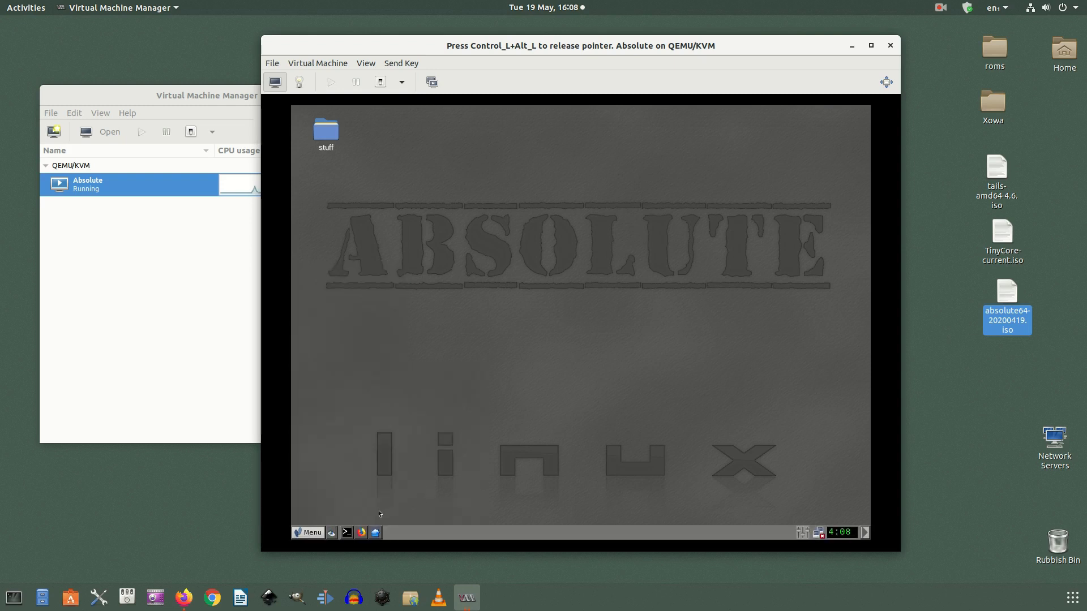
{"action": "left_click", "coordinate": [316, 535]}
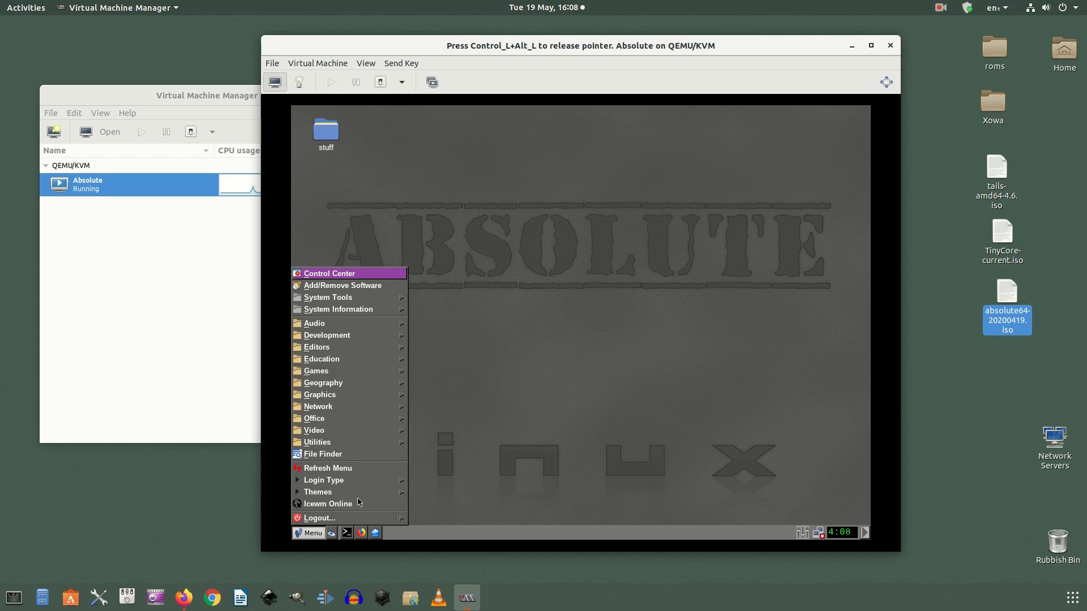
{"action": "mouse_move", "coordinate": [362, 492]}
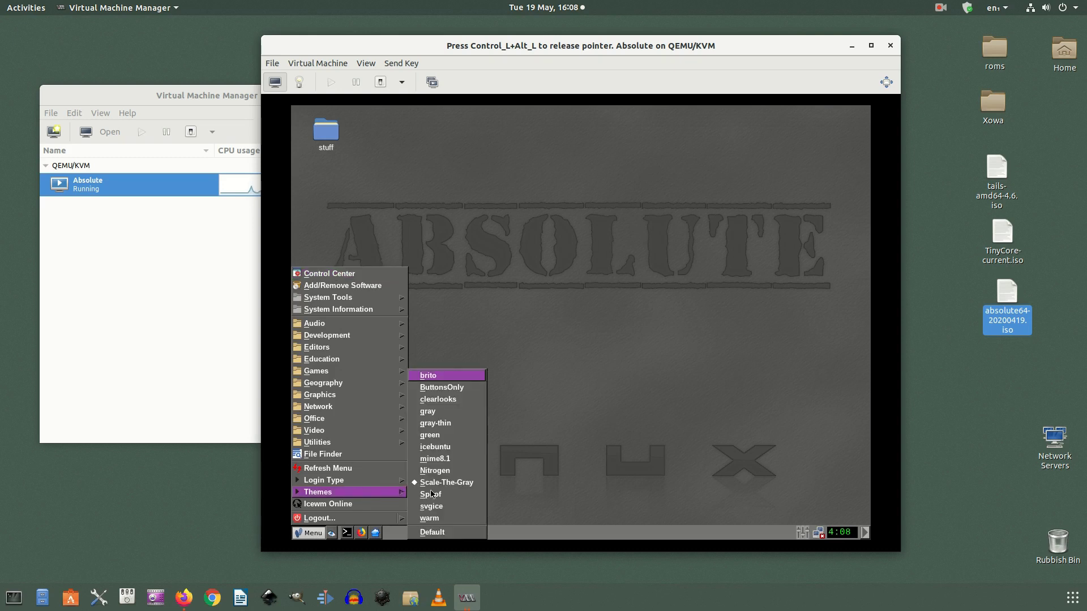
{"action": "left_click", "coordinate": [431, 495]}
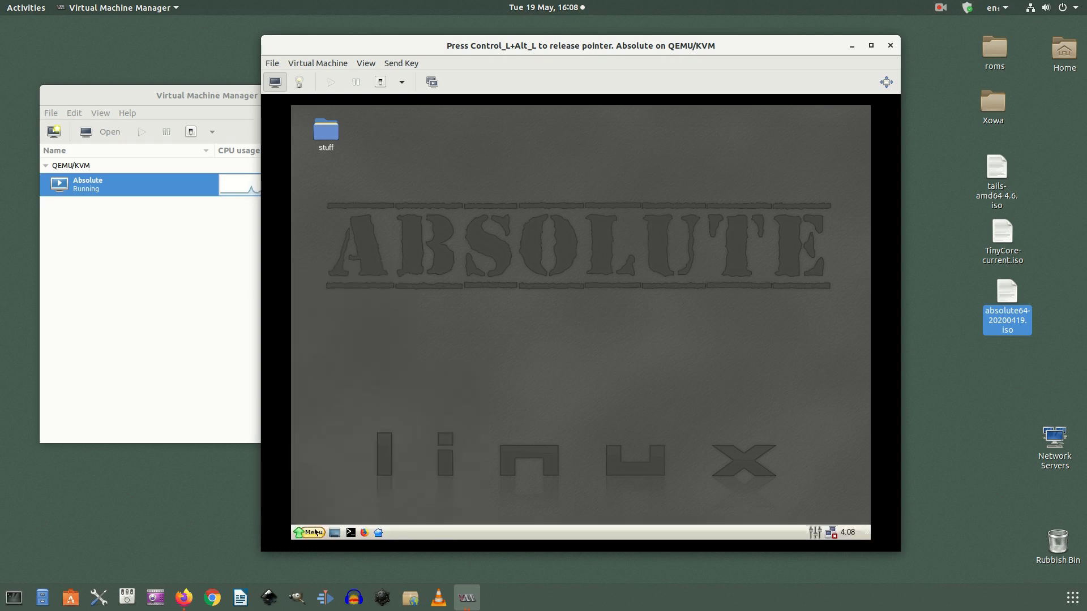